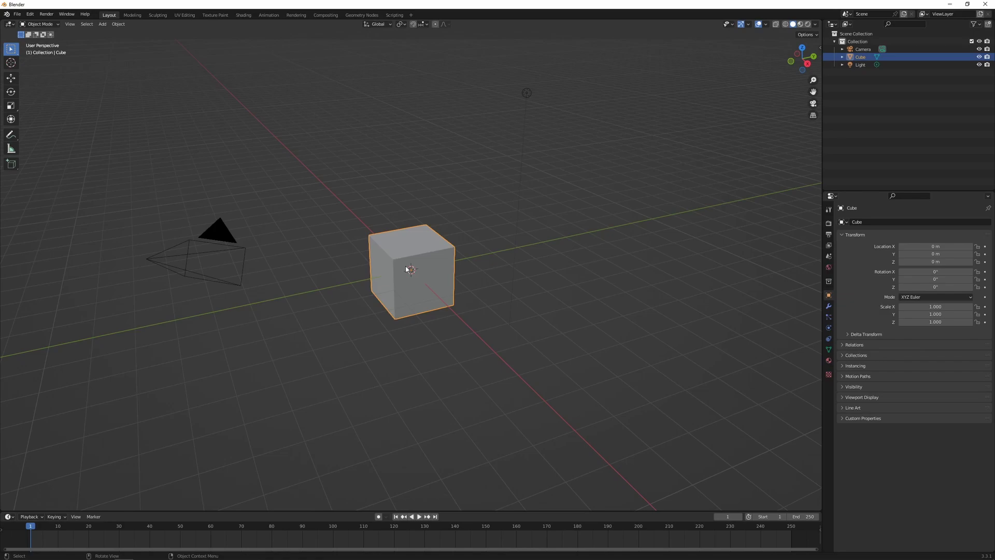
Step: Drop the 3D cursor away from the cube, then reset it to the world origin with the scene framed
key(g)
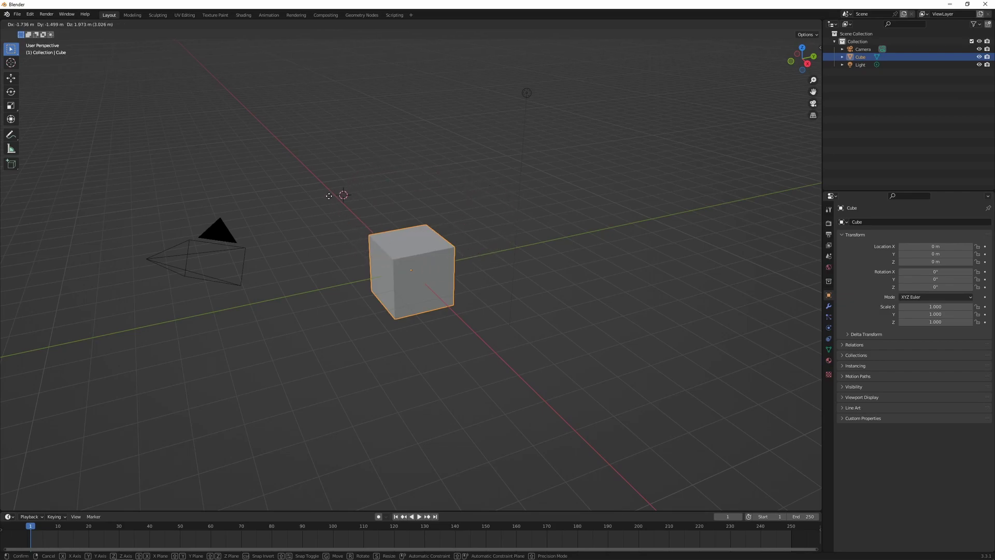
click(292, 199)
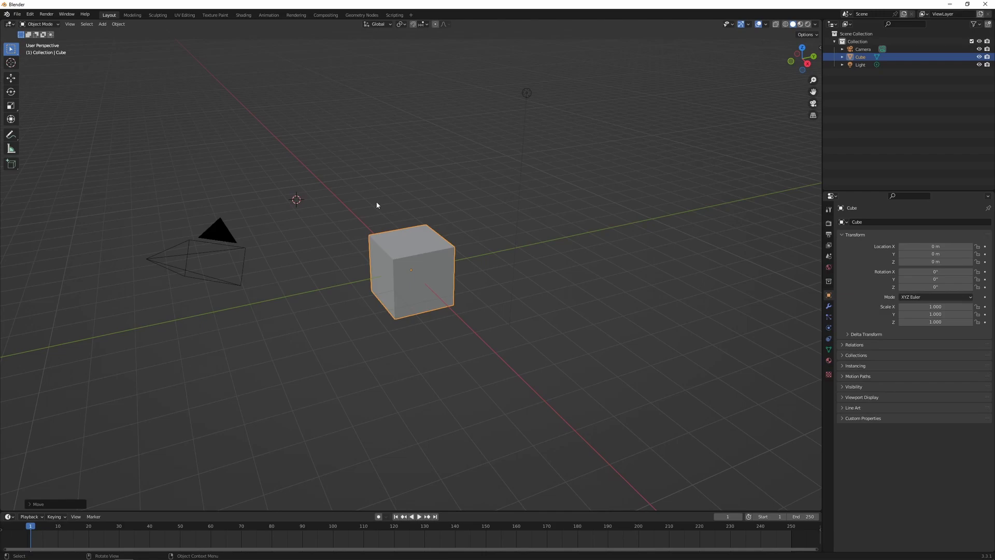
key(shift)
key(shift+c)
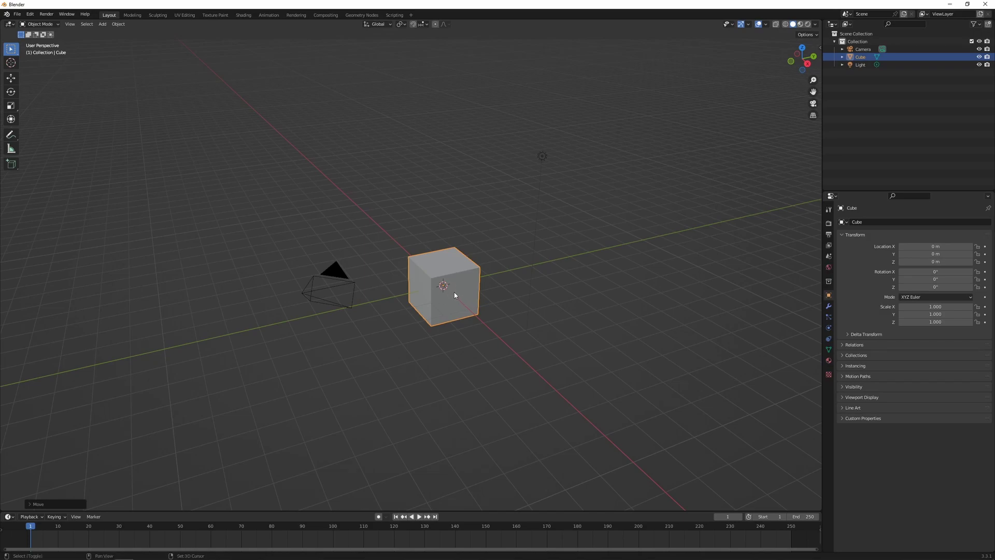
Step: Move the cube along the X axis out to 5.9466 m
key(shift+s)
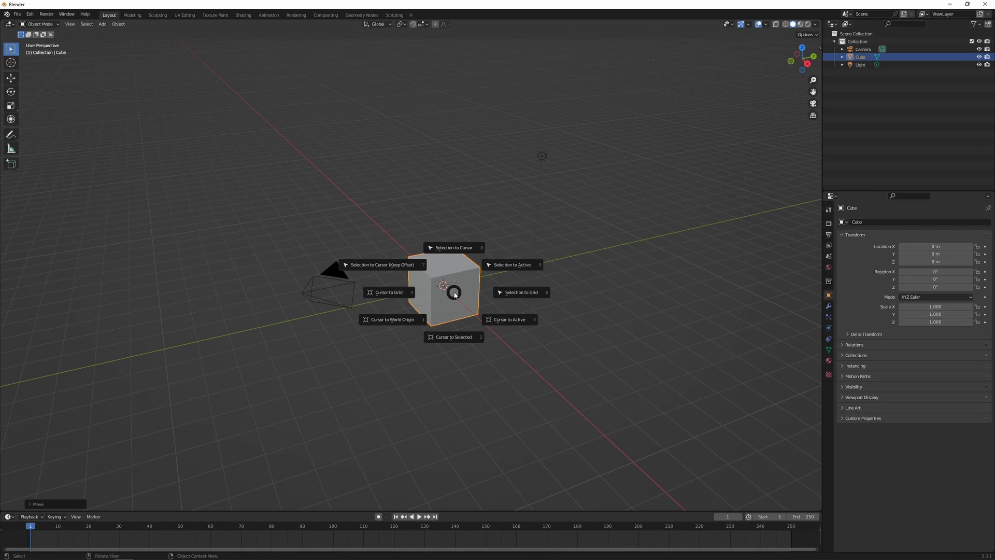
click(407, 332)
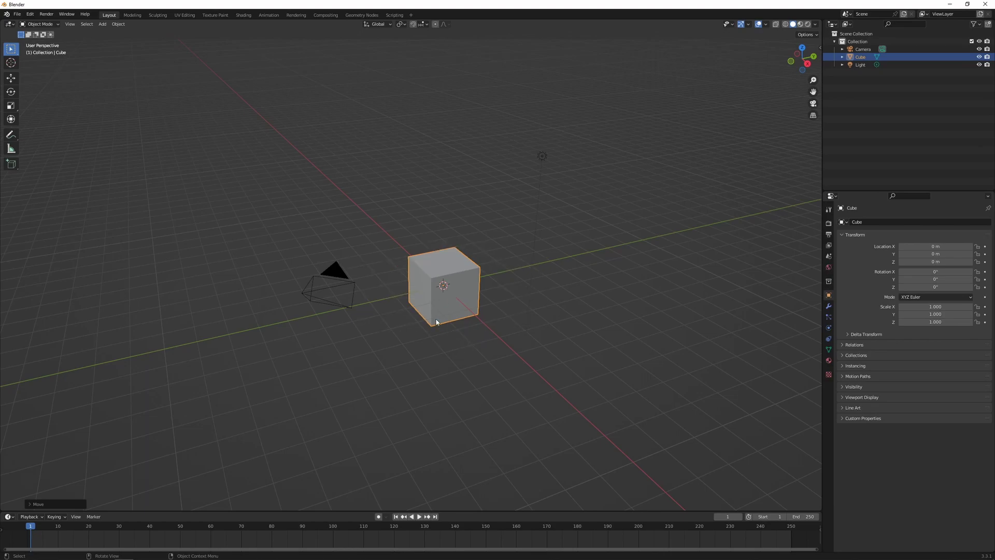
key(g)
key(x)
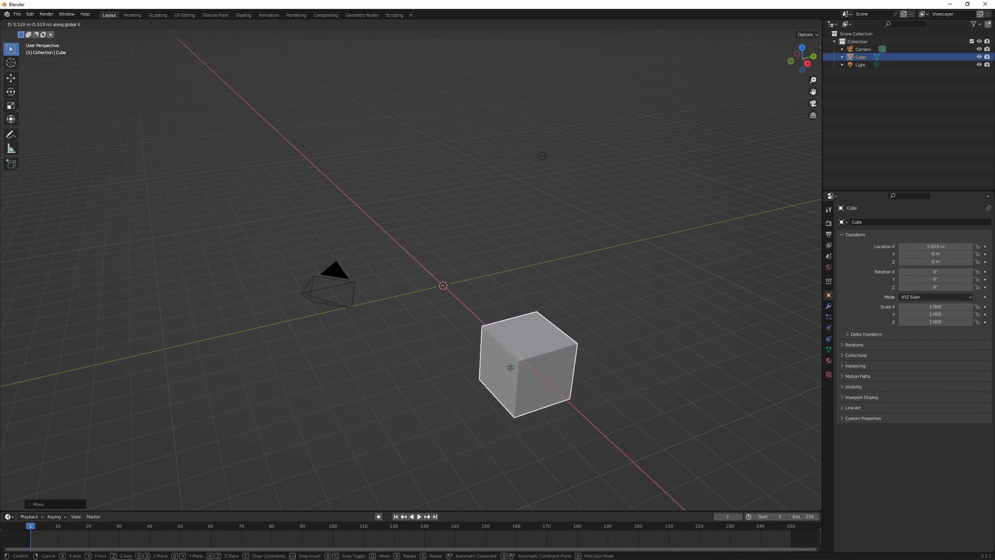
click(518, 374)
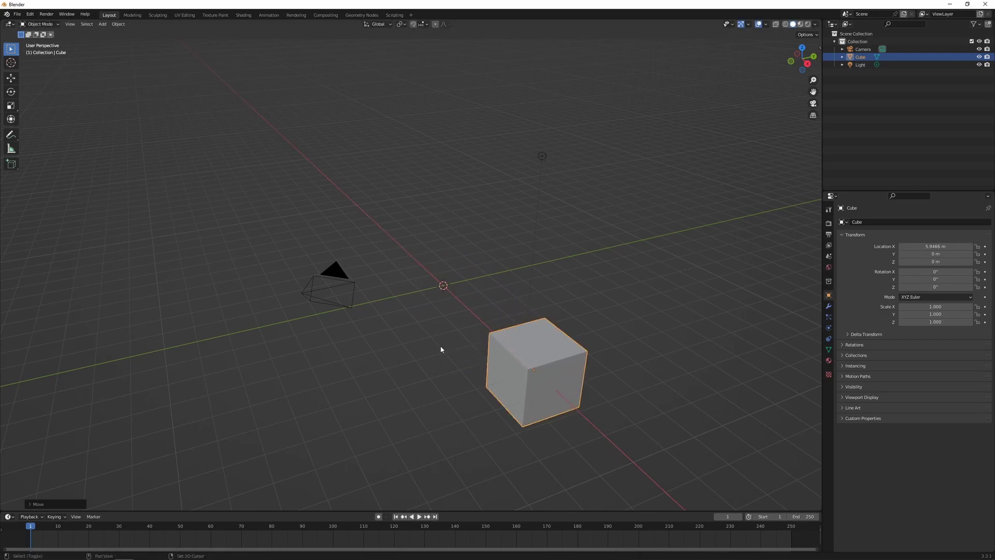
Step: Bring the 3D cursor back to the world origin and snap the cube onto it with Selection to Cursor
key(shift+s)
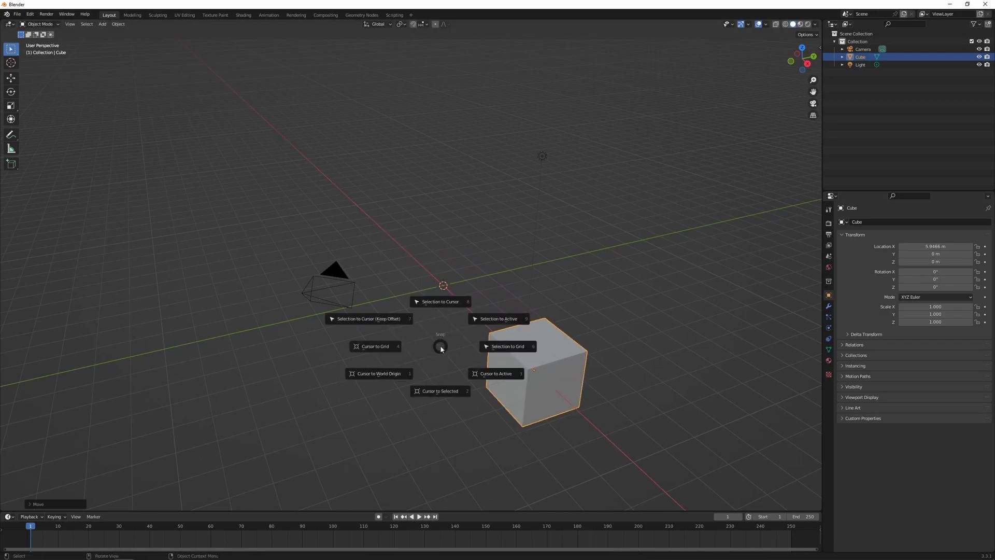
click(440, 392)
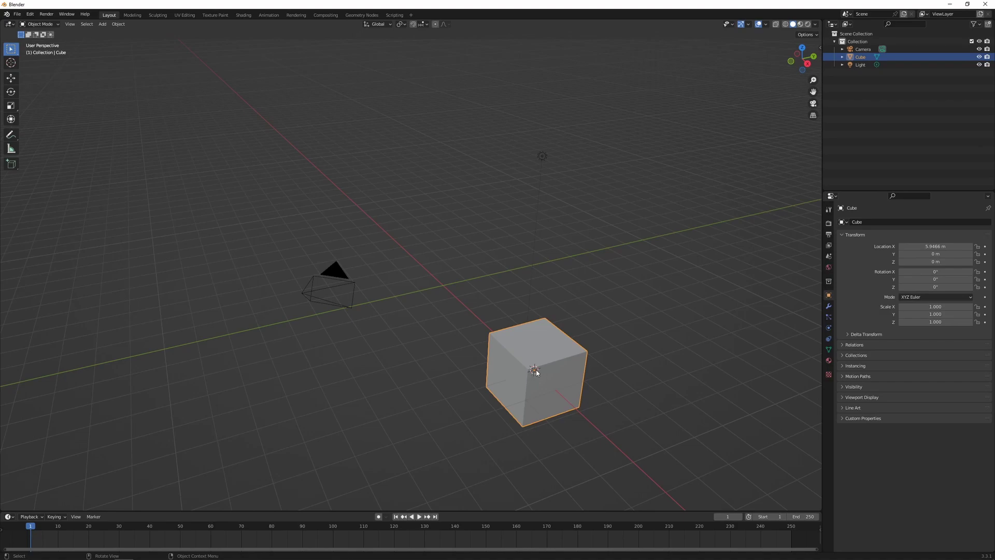
shift+right_click(438, 281)
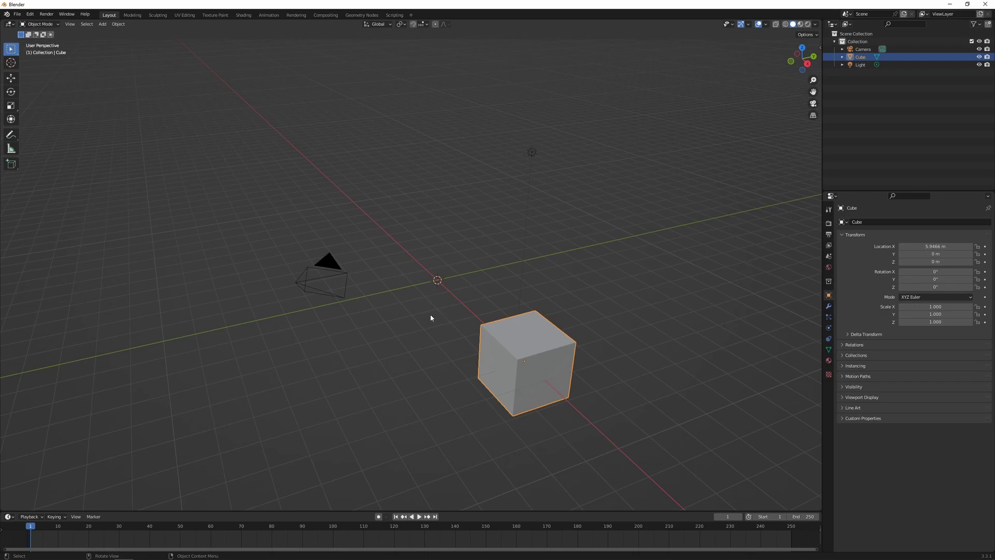
key(shift+s)
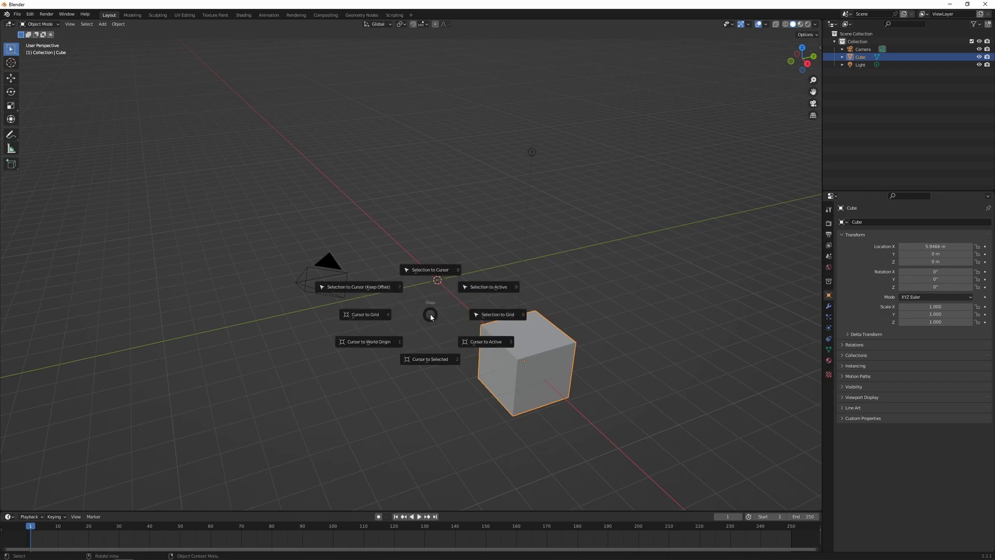
click(381, 289)
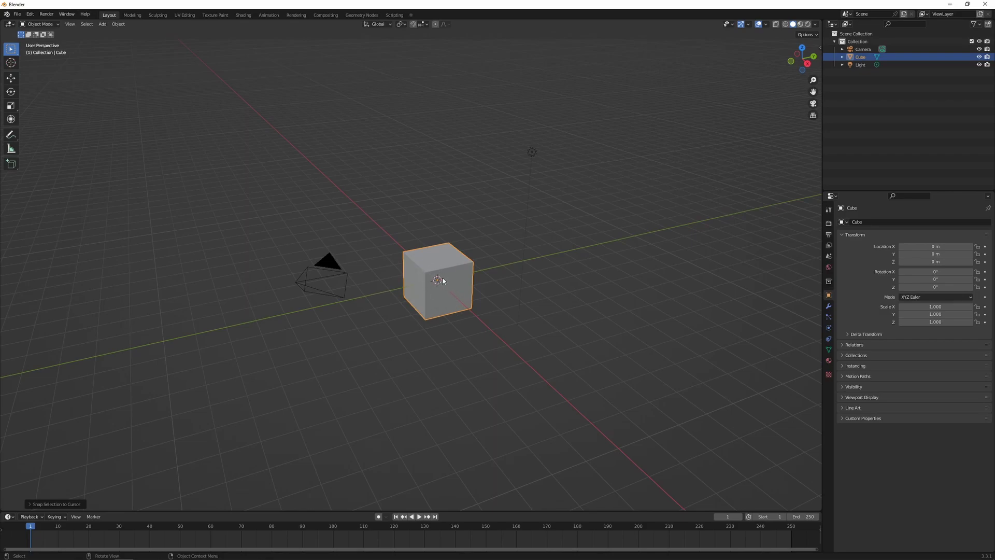
scroll(443, 281, up, 6)
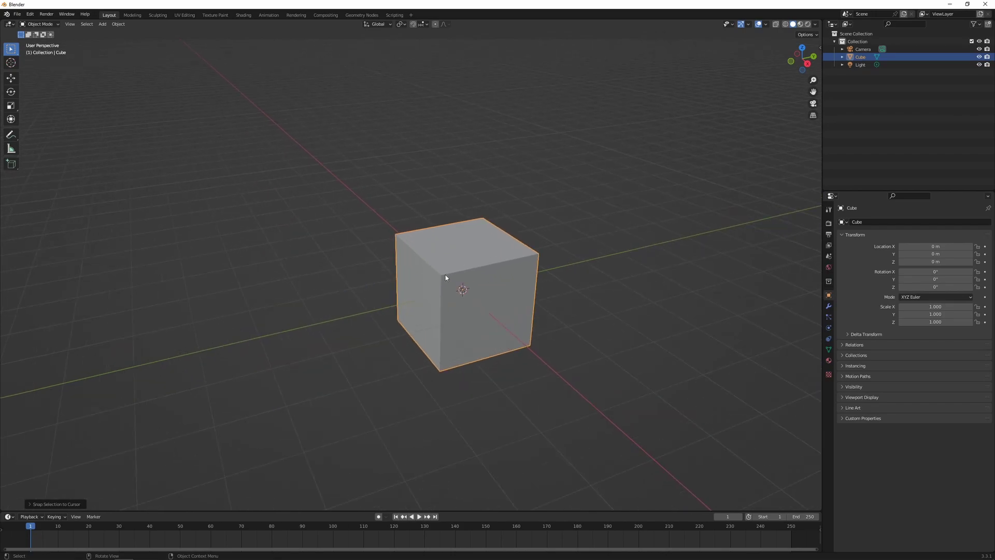
scroll(543, 306, up, 1)
key(Tab)
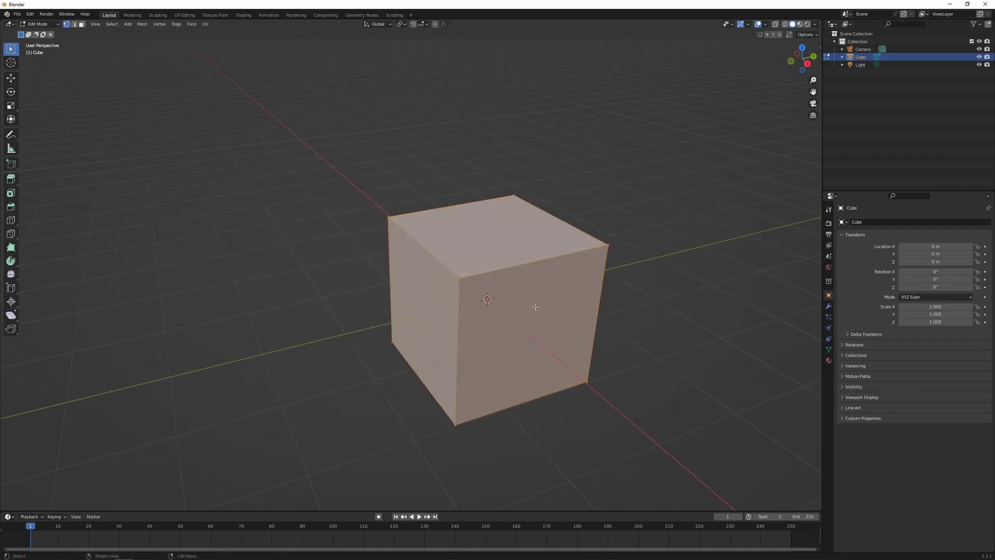
shift+middle_drag(539, 306, 495, 300)
click(412, 277)
key(shift+s)
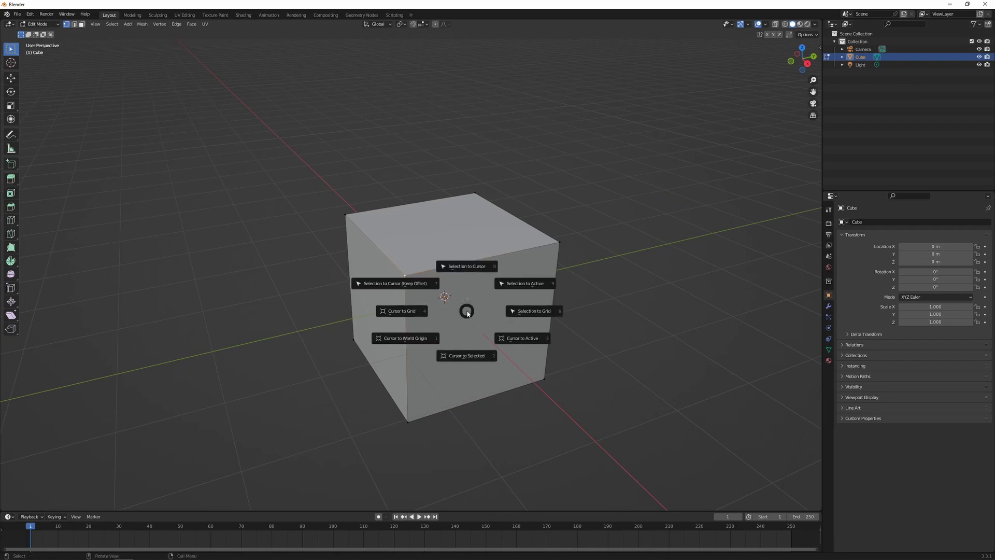
click(466, 355)
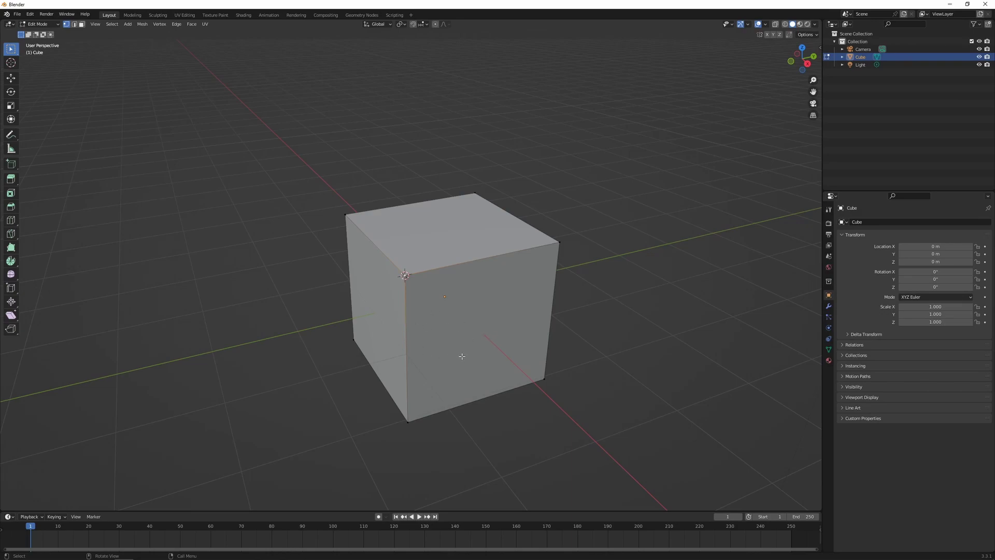
key(Tab)
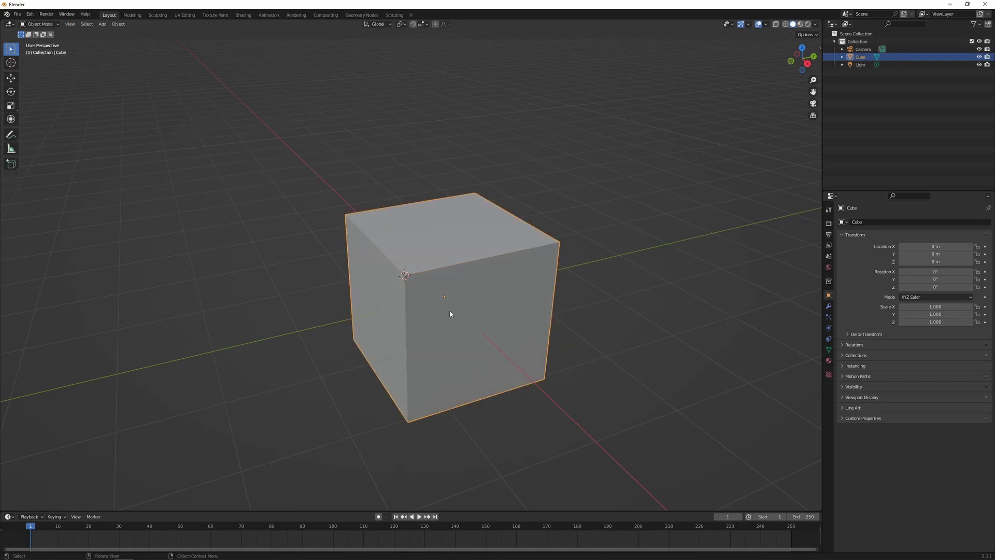
key(shift+a)
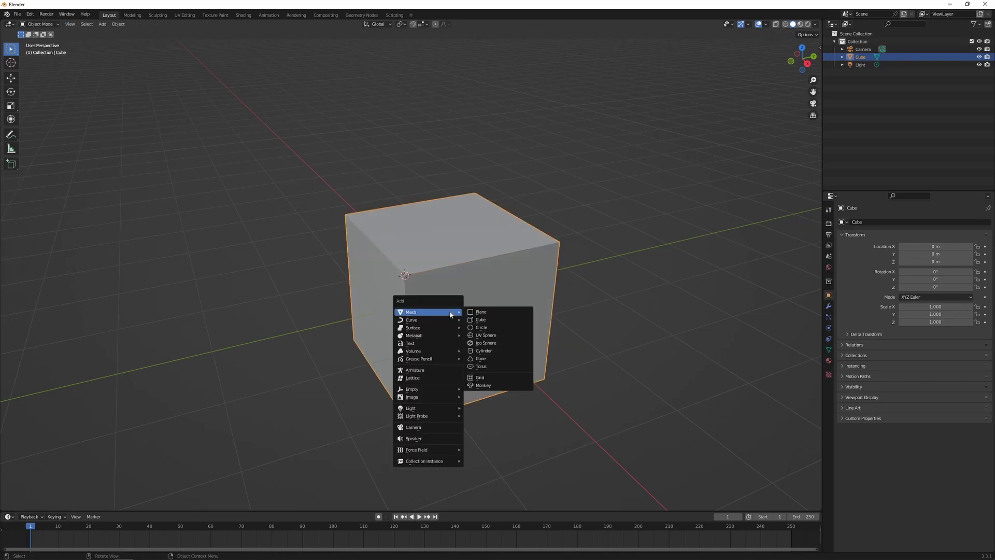
click(480, 320)
middle_drag(458, 329, 412, 282)
scroll(595, 365, up, 5)
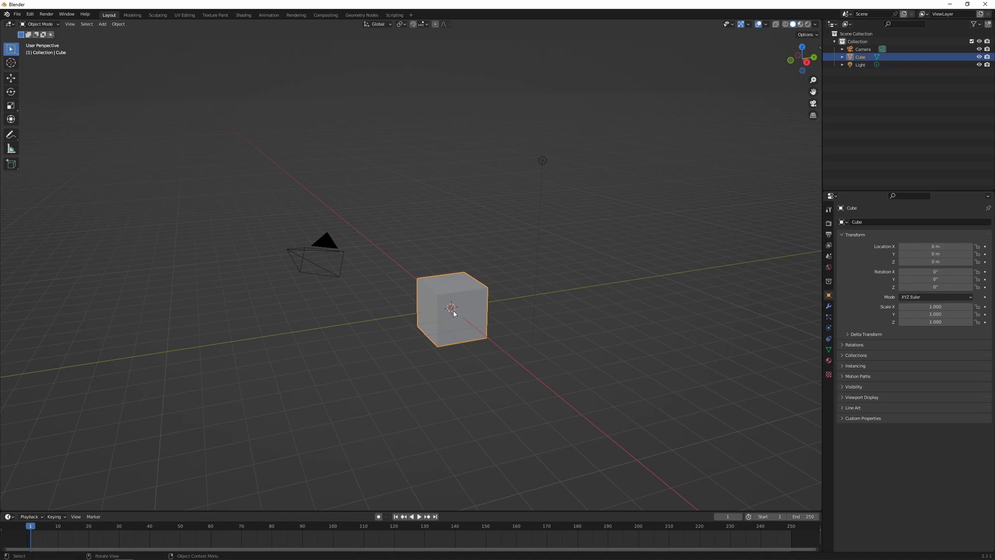
Step: Recenter the view on the cube and bring up its Set Origin submenu
scroll(459, 315, up, 5)
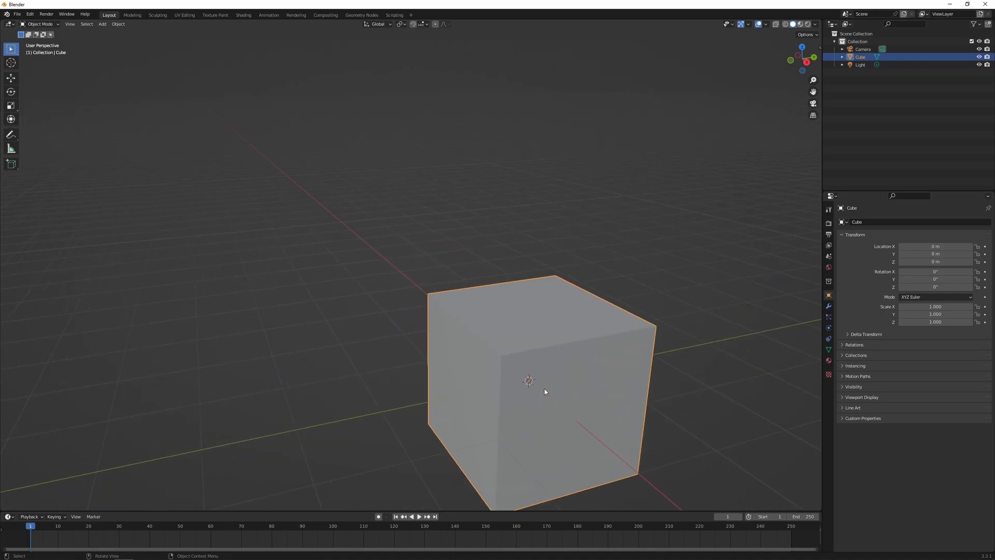
shift+middle_drag(589, 440, 435, 207)
shift+middle_drag(507, 303, 451, 219)
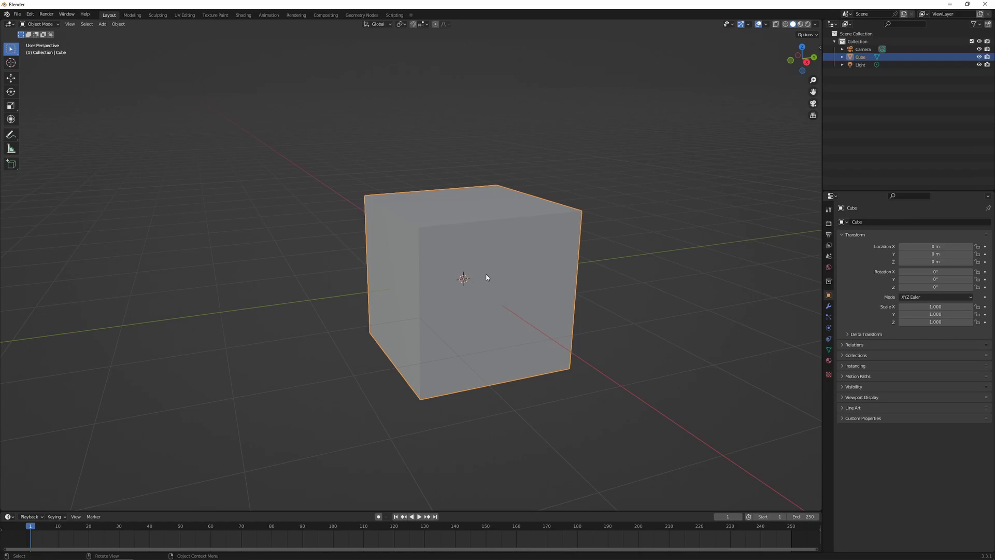
right_click(485, 276)
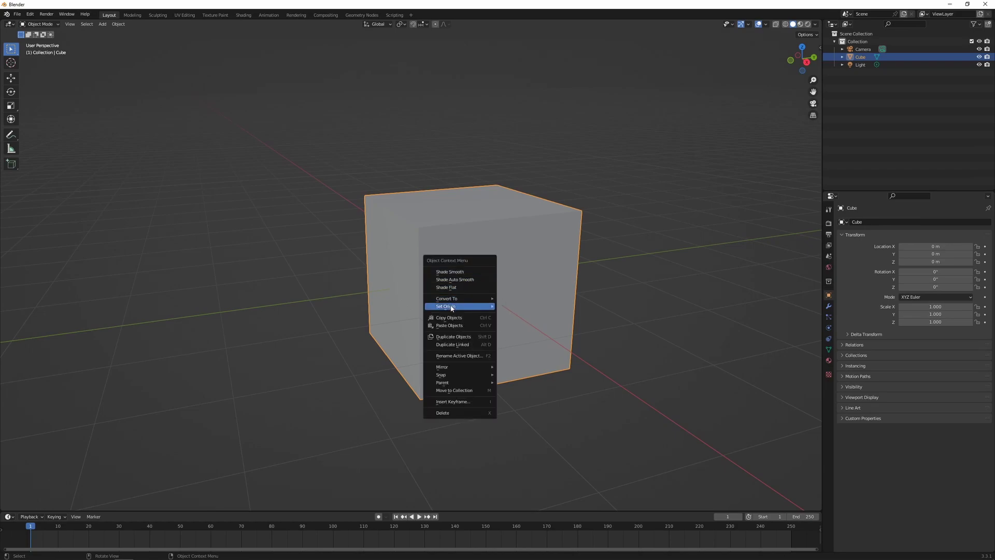
mouse_move(452, 309)
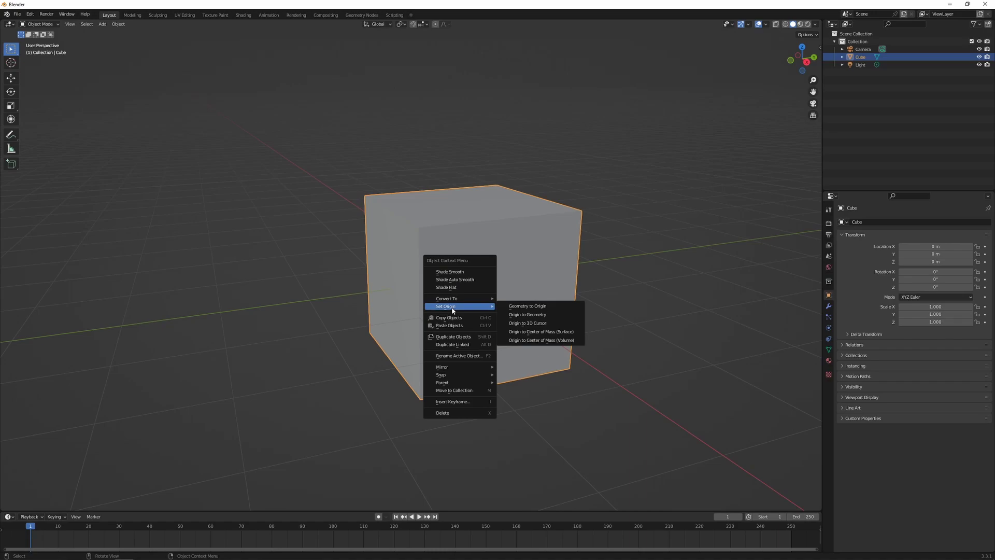
Step: Apply Geometry to Origin, then set the origin to a 3D cursor placed left of the cube
click(549, 306)
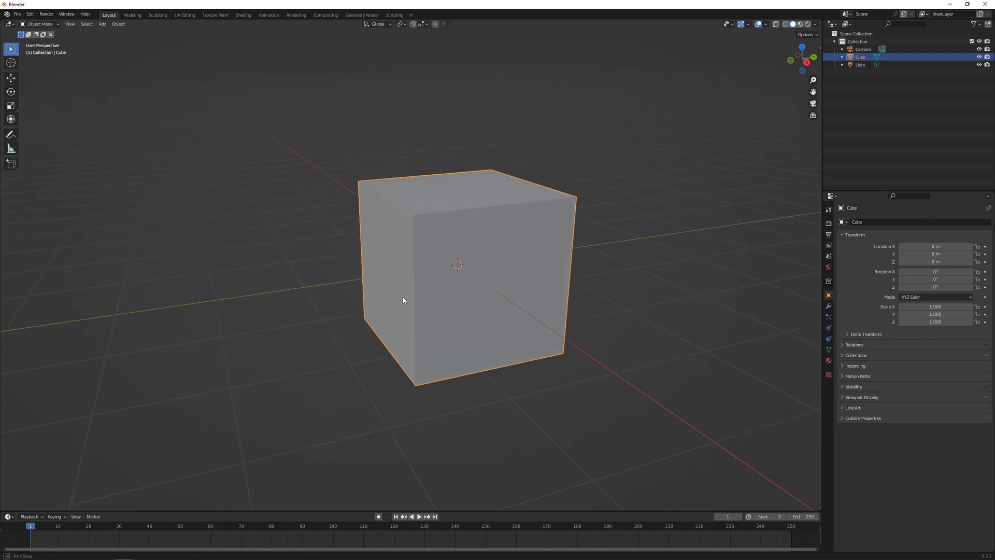
middle_drag(403, 301, 497, 311)
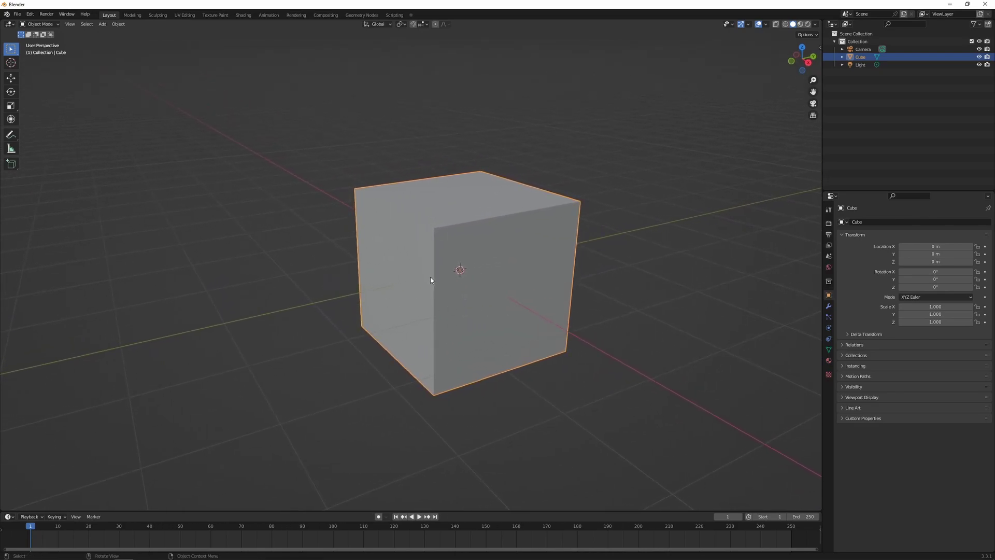
shift+right_drag(429, 281, 257, 273)
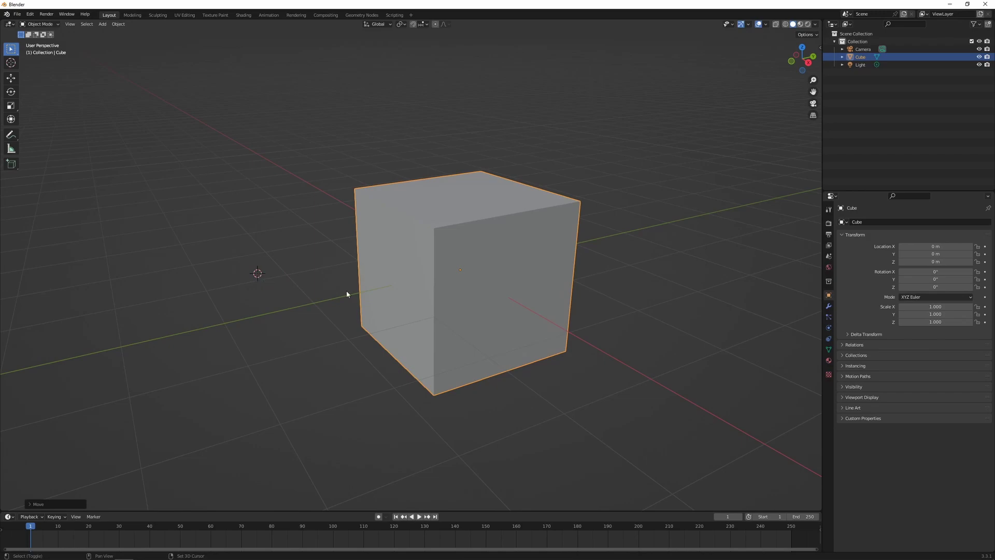
right_click(397, 241)
mouse_move(361, 278)
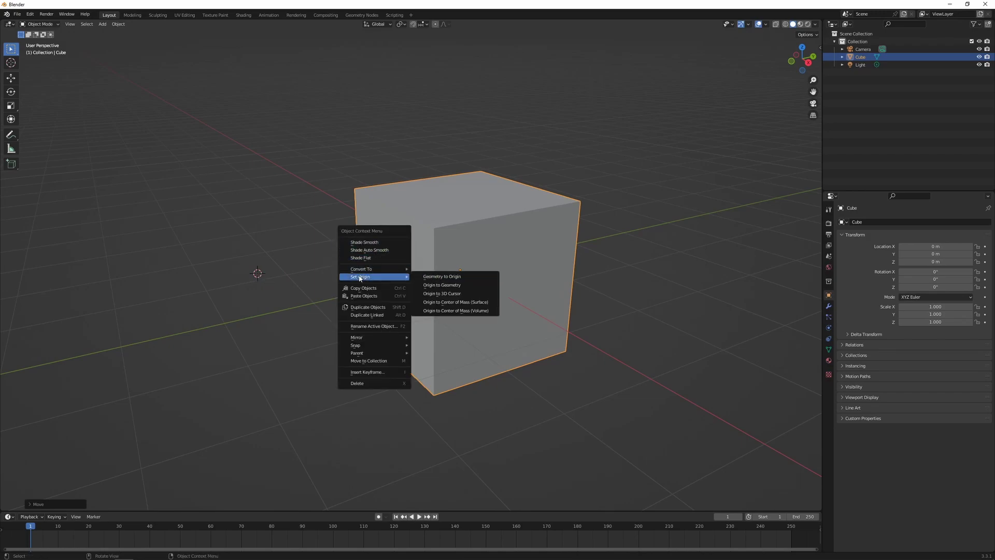
click(447, 294)
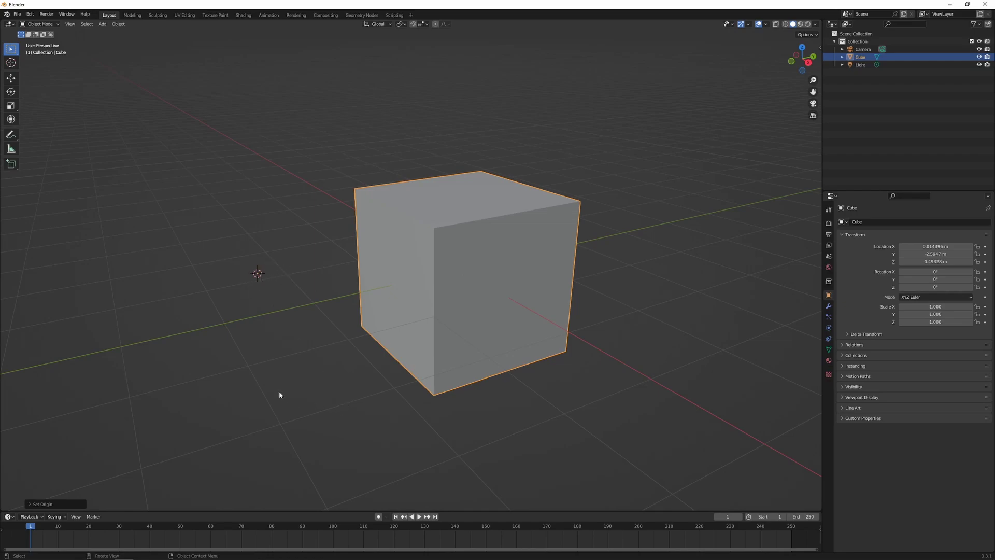
Step: Try rotating and scaling the cube around its new origin, cancelling each
key(r)
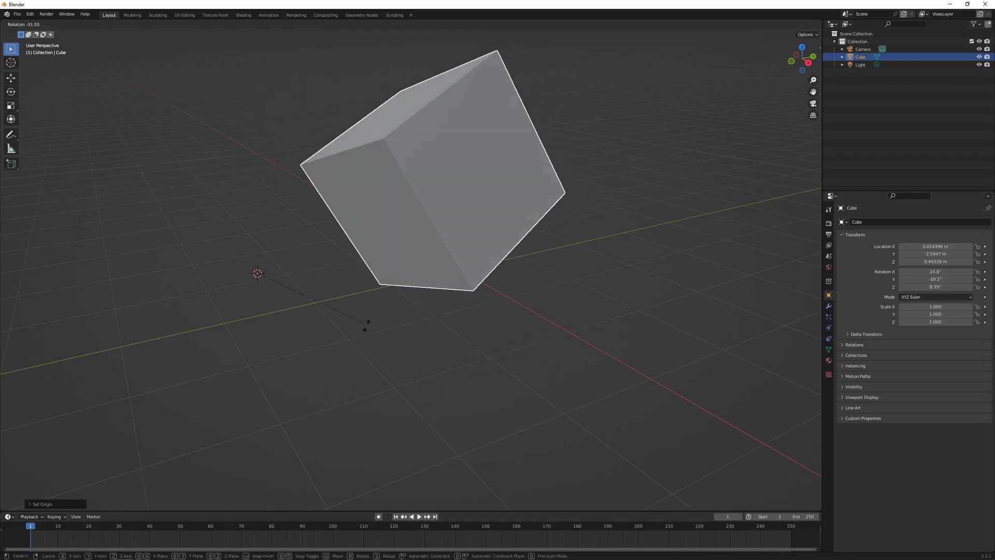
key(Escape)
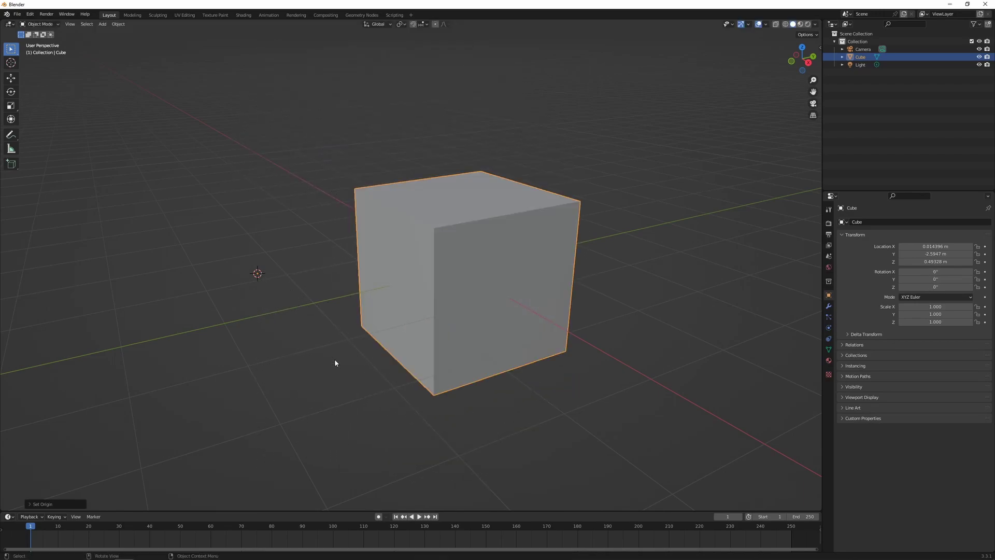
key(s)
key(Escape)
key(s)
key(Escape)
Step: Apply Set Origin > Origin to Geometry so the cube's location reads 0 m on X, Y and Z
right_click(290, 206)
mouse_move(289, 205)
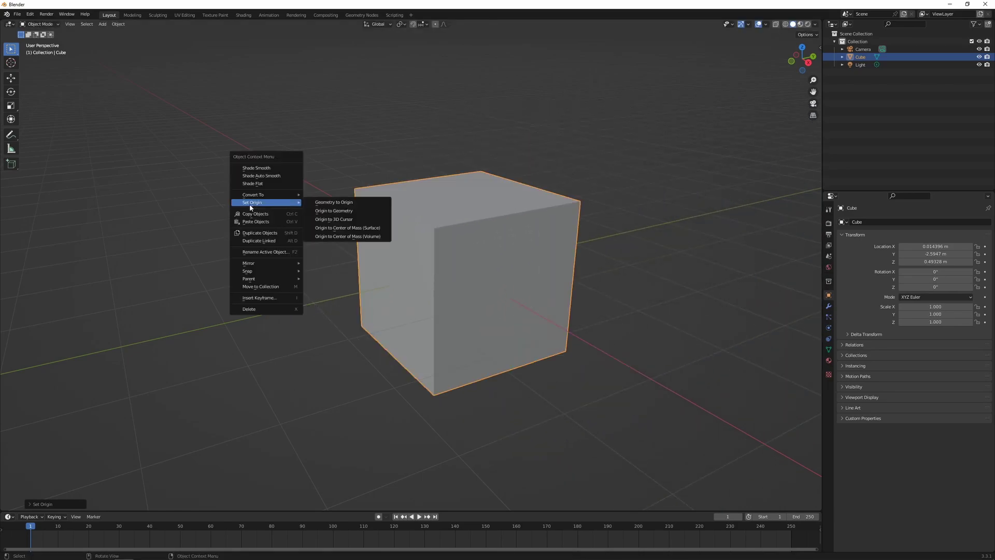
click(356, 213)
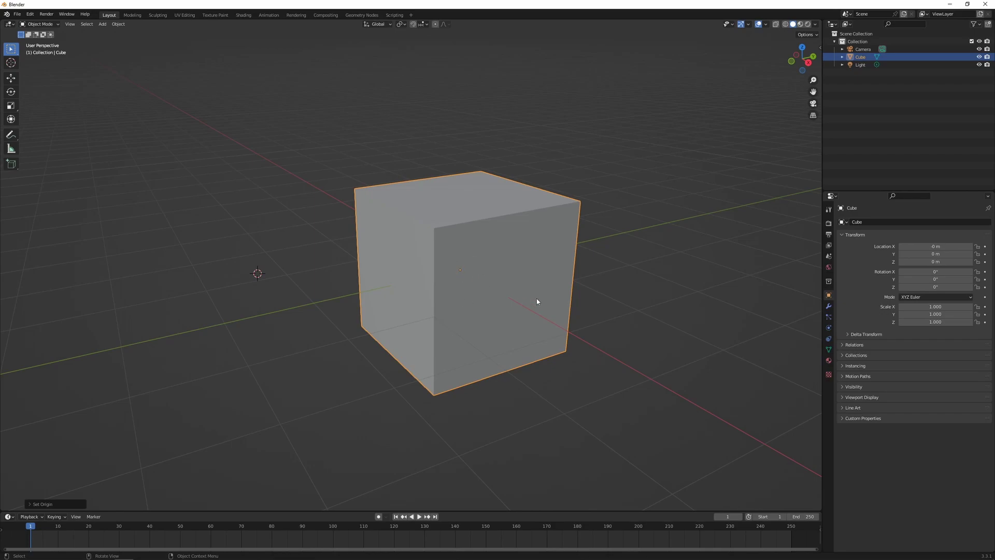
Step: In Edit Mode, select the whole mesh and move it right, then return to Object Mode
key(Tab)
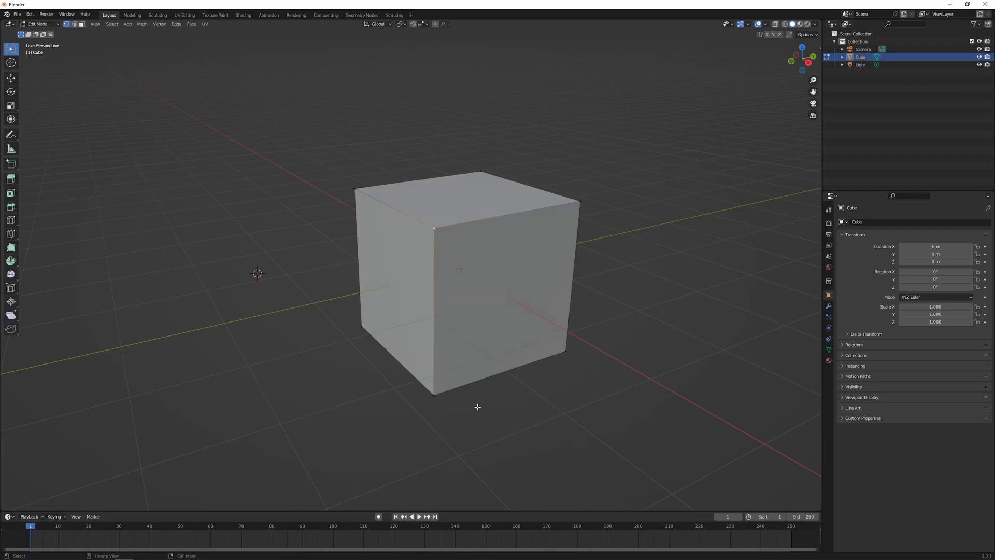
key(a)
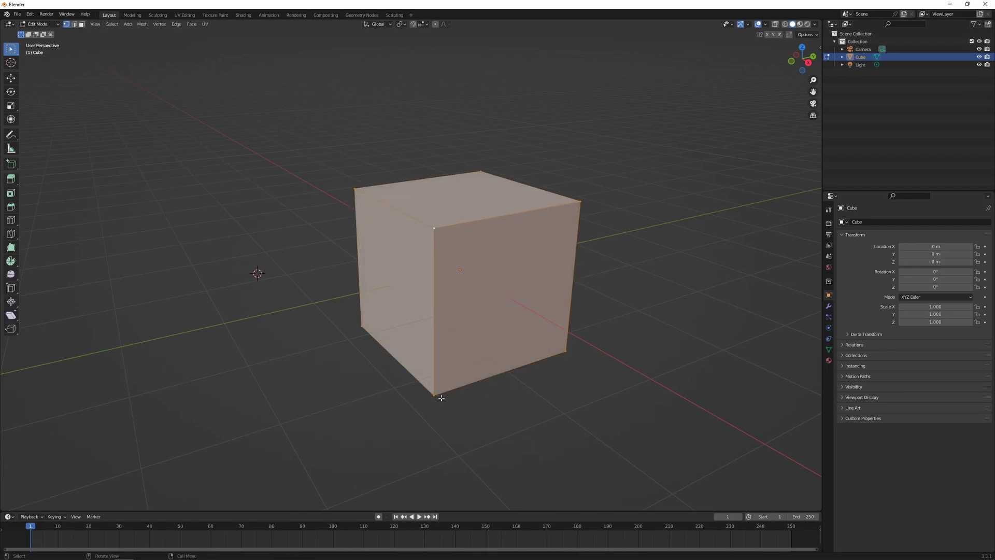
key(g)
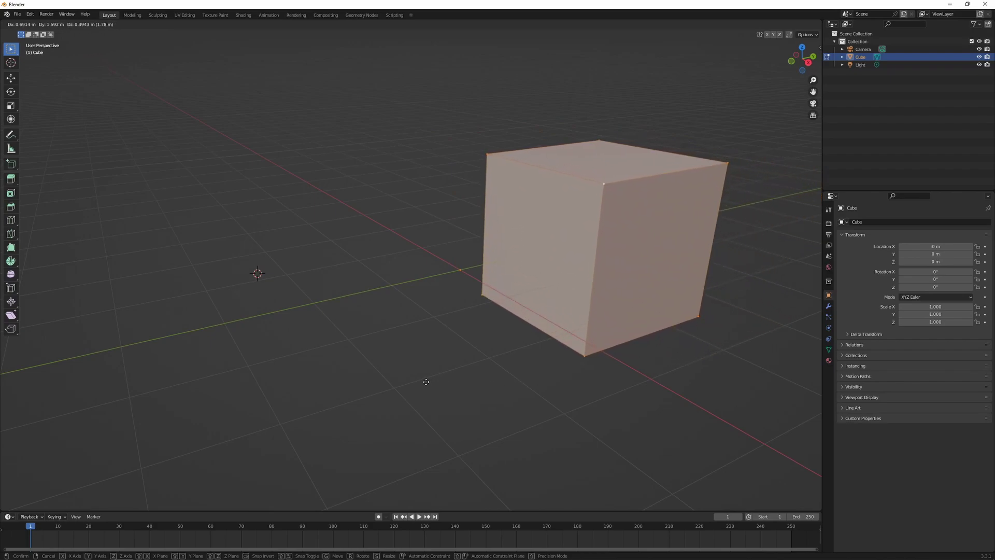
click(446, 374)
key(Tab)
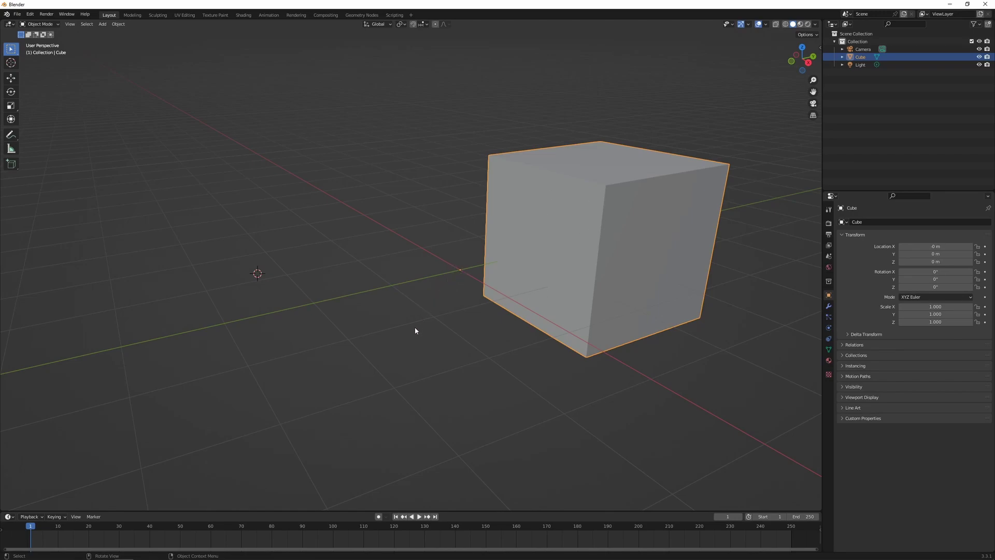
Step: Check the transform values in the N sidebar, then apply Origin to Geometry to the shifted mesh
key(n)
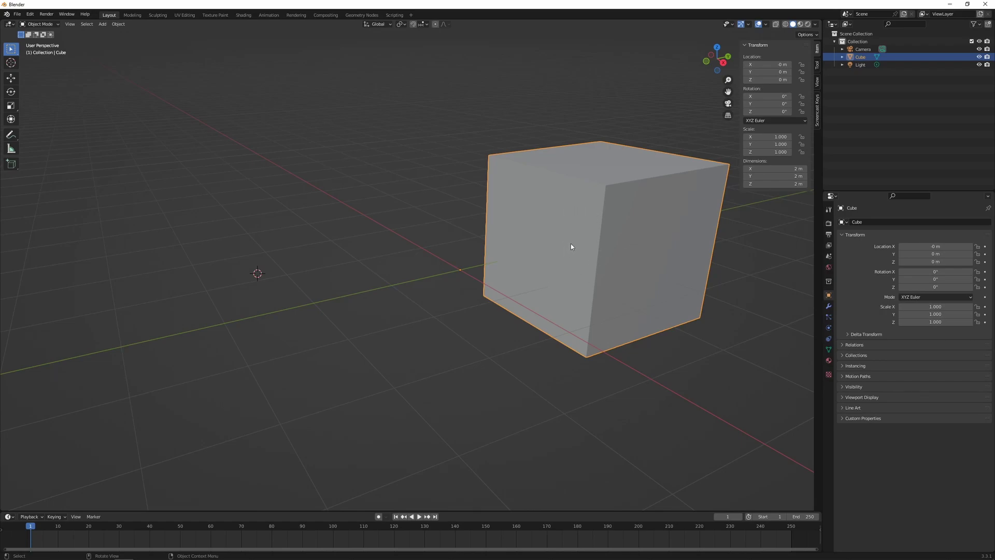
key(n)
right_click(428, 250)
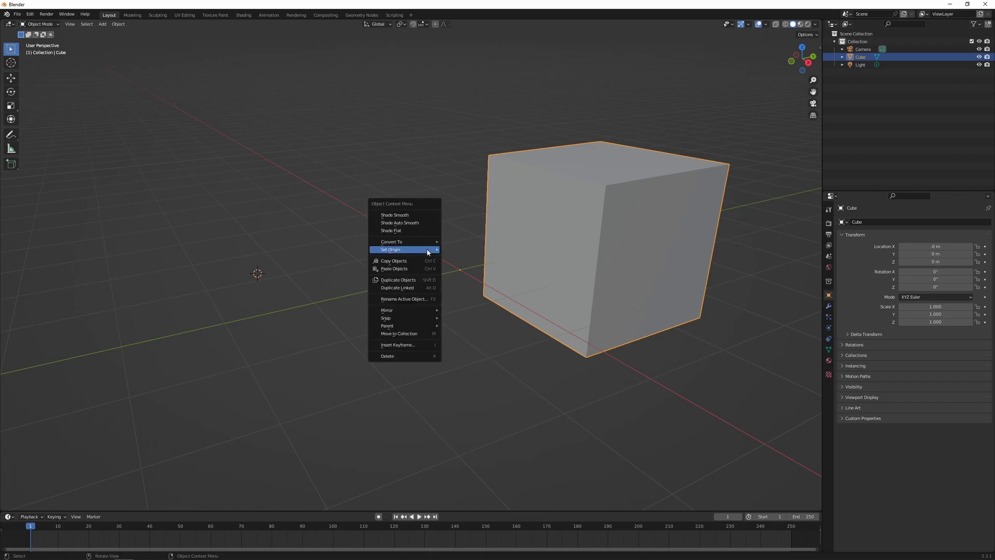
mouse_move(428, 250)
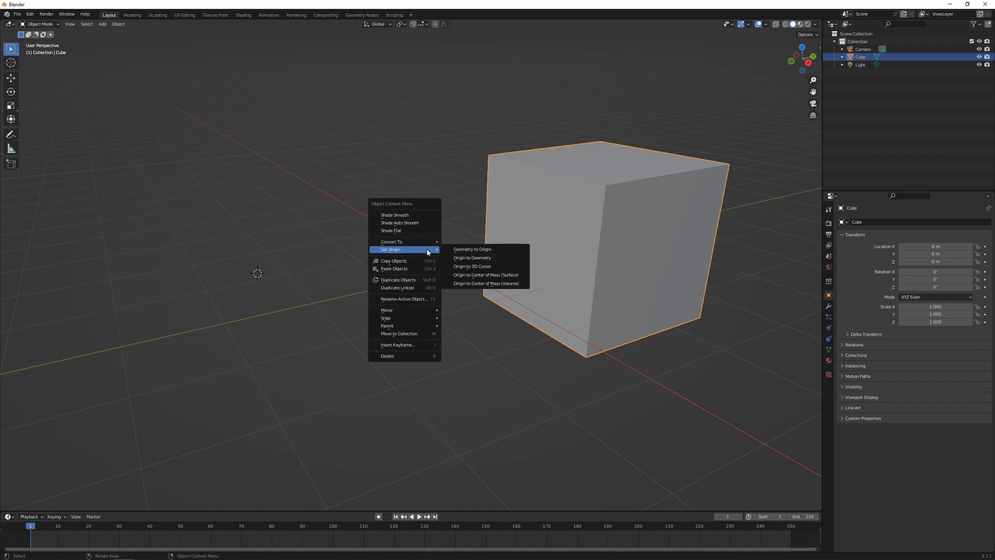
click(481, 258)
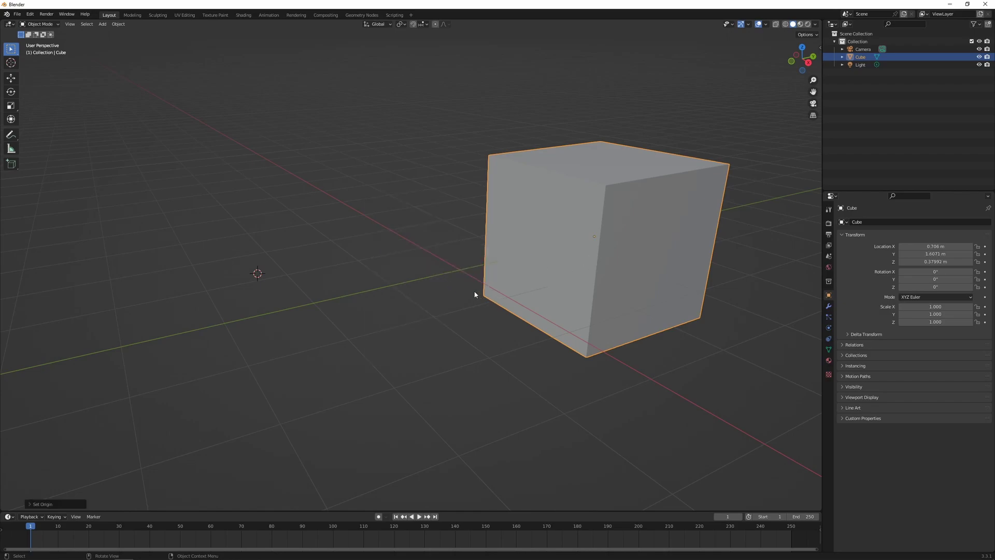
Step: Reset the 3D cursor with Shift+C and snap the cube to it using Selection to Cursor (Keep Offset)
key(shift+c)
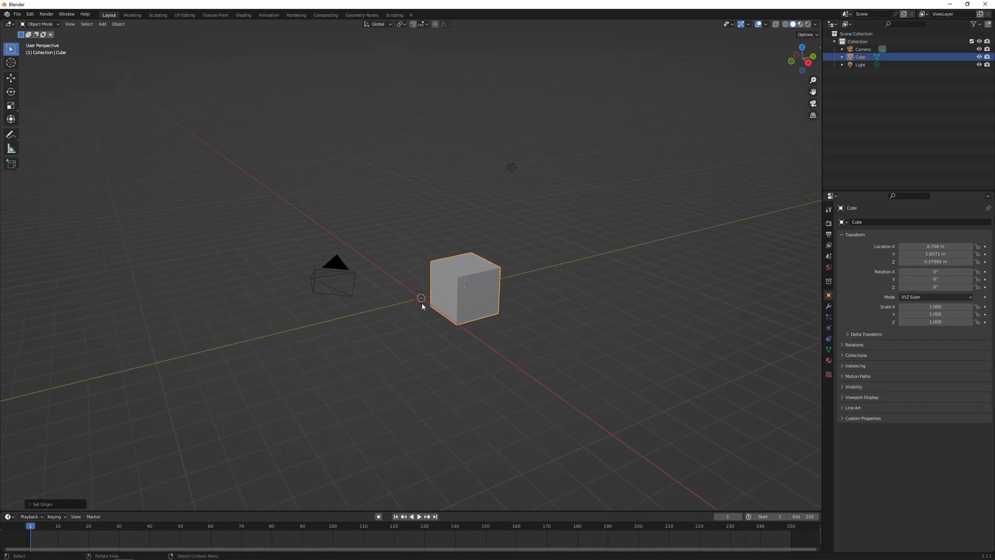
key(shift+s)
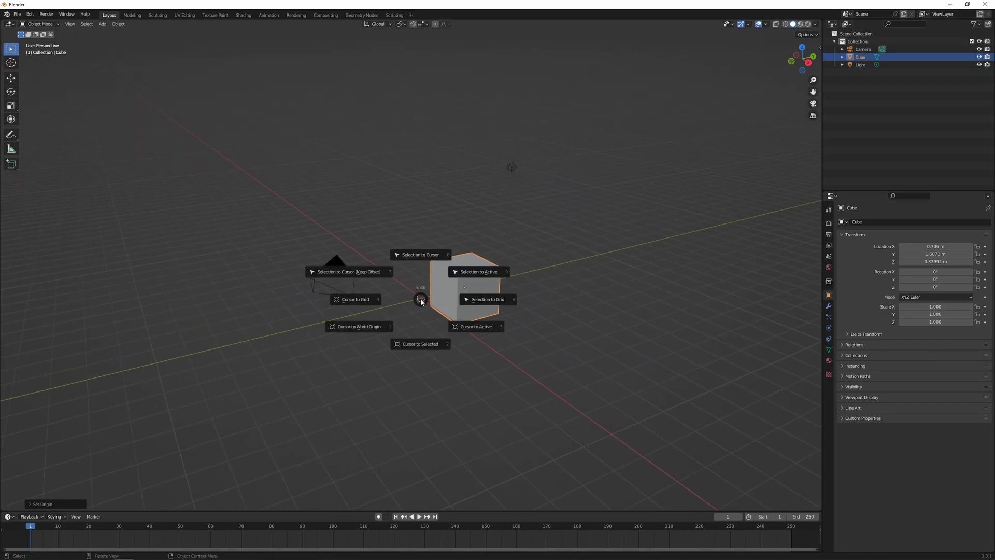
click(377, 275)
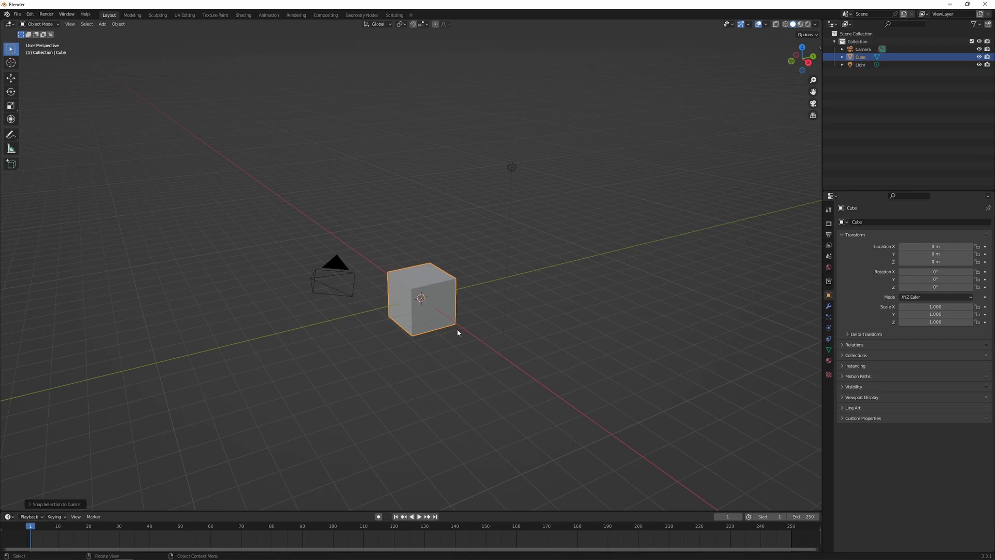
Step: Duplicate the cube straight up along Z, placing Cube.001 at Z 4.0576 m
scroll(453, 326, up, 3)
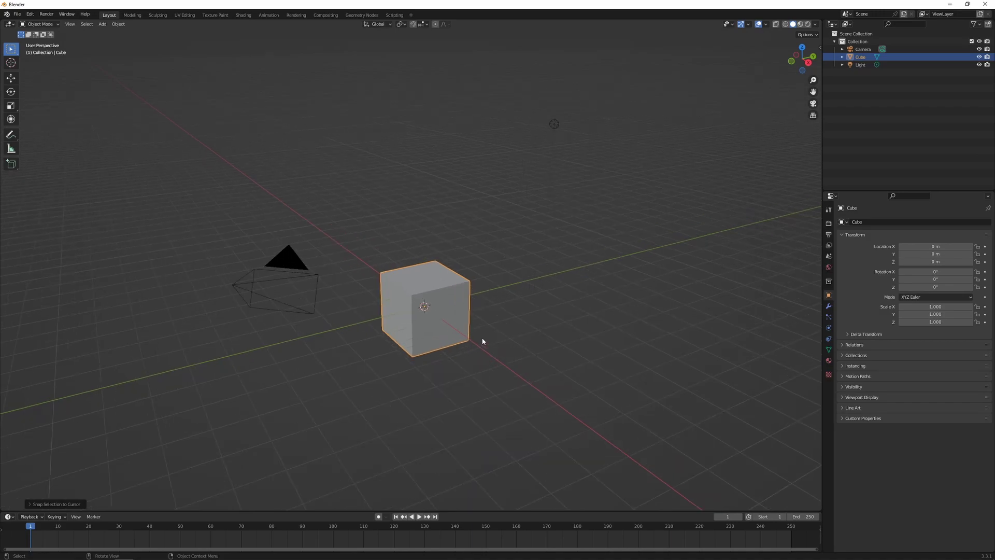
middle_drag(527, 374, 467, 402)
key(shift+d)
key(z)
click(476, 215)
Step: Duplicate the original lower cube sideways along the Y axis as Cube.002
click(411, 358)
key(shift+d)
key(y)
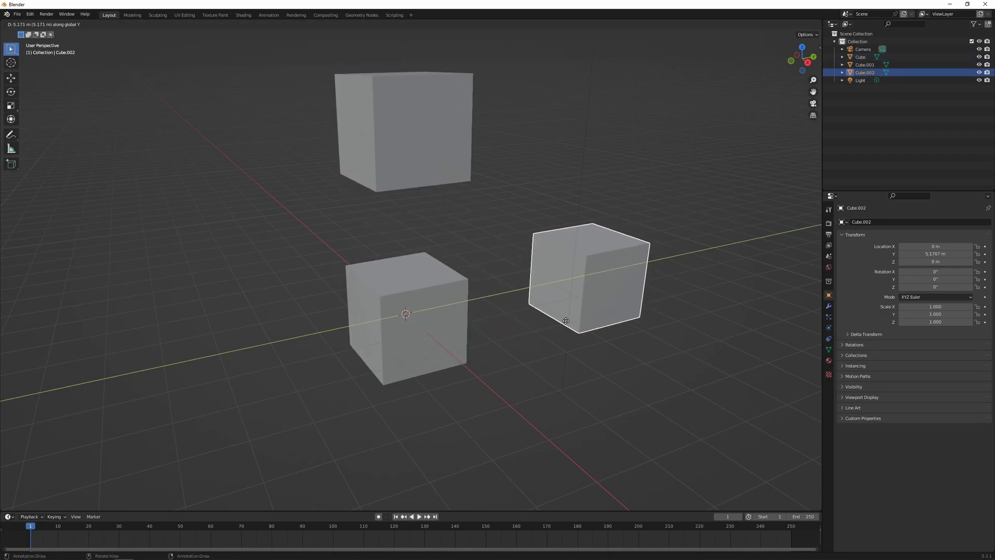
click(578, 318)
Step: Select all three cubes with the top one active, then try a rotation and cancel it
middle_drag(578, 319, 354, 352)
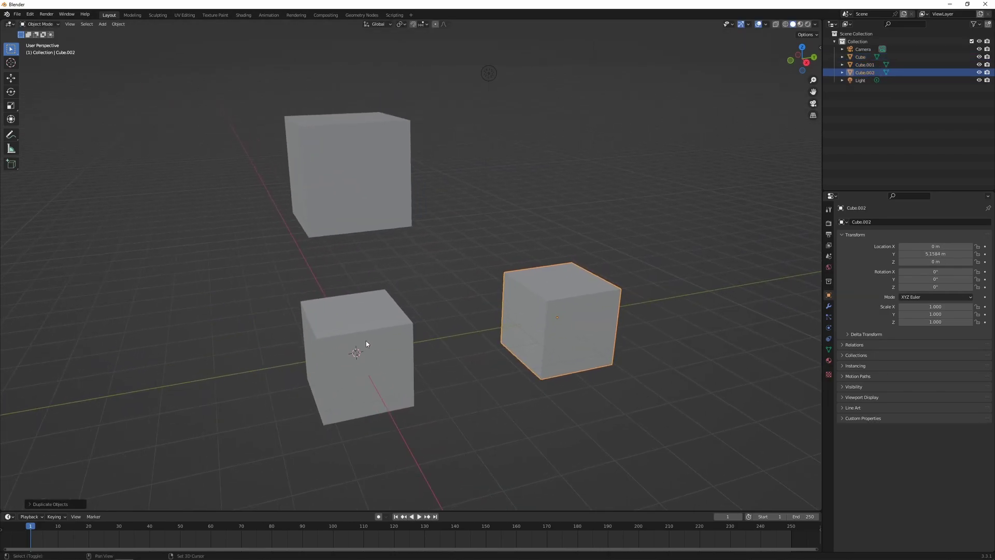
shift+click(366, 340)
shift+click(373, 216)
middle_drag(422, 329, 409, 307)
key(r)
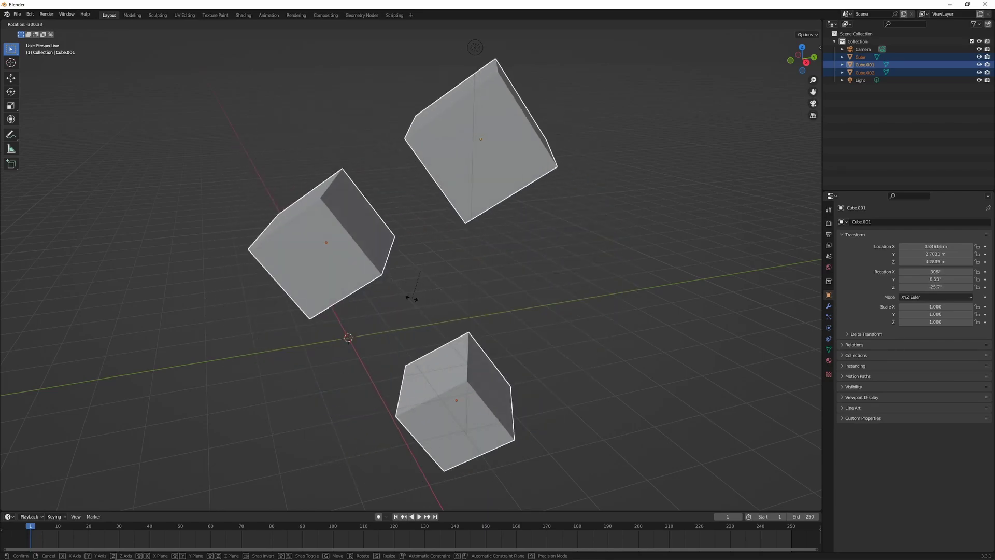
key(Escape)
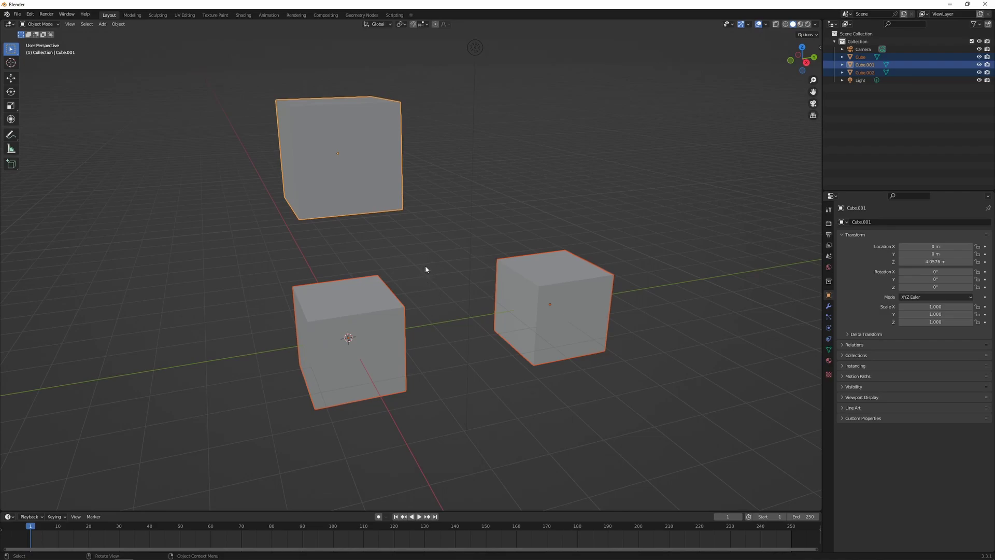
Step: Set the Pivot Point to 3D Cursor and test rotating the cubes around it, cancelling the rotation
key(period)
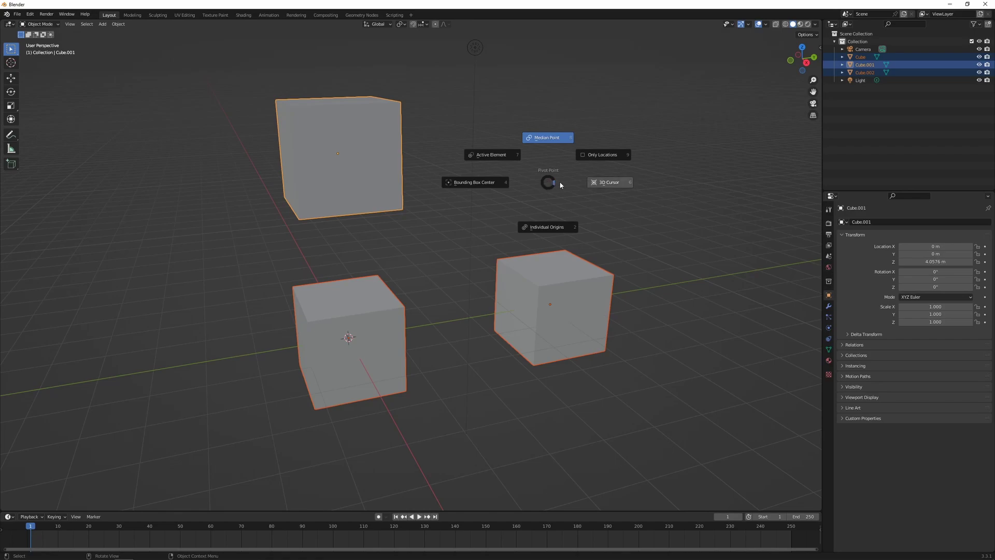
click(606, 186)
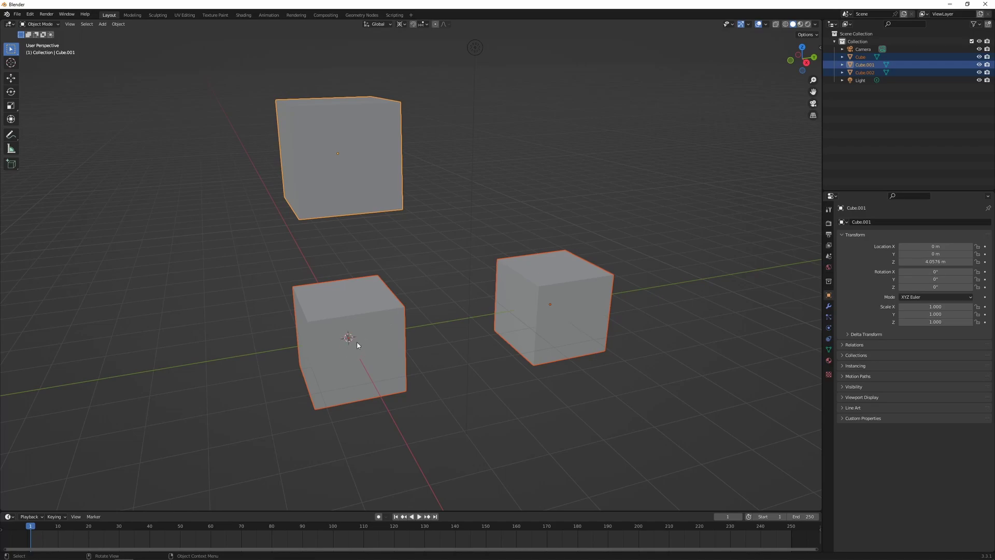
key(r)
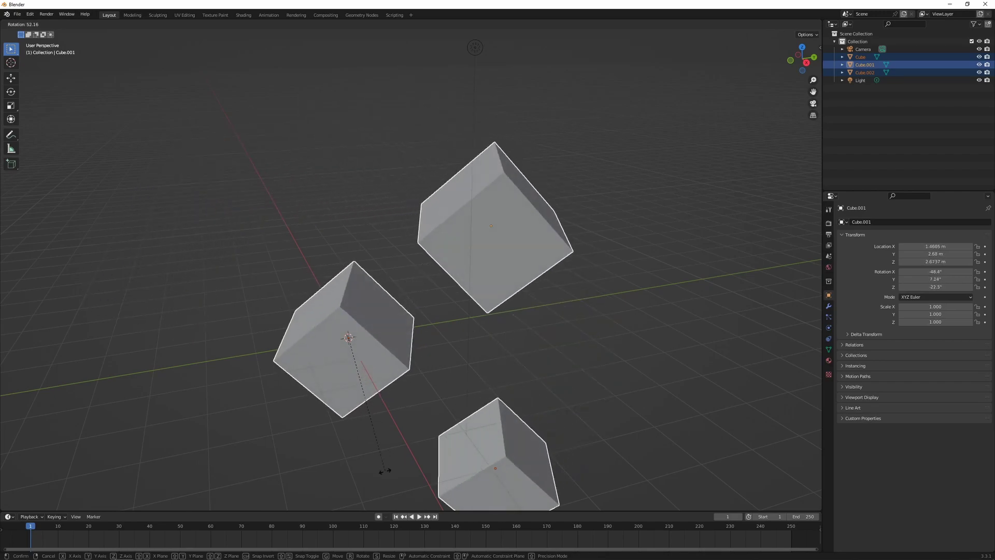
key(g)
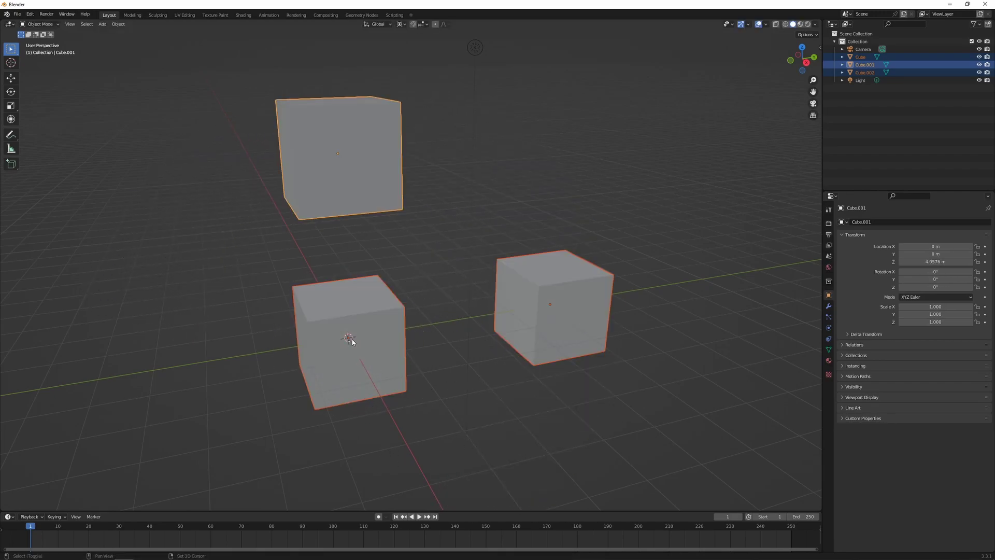
click(179, 264)
key(r)
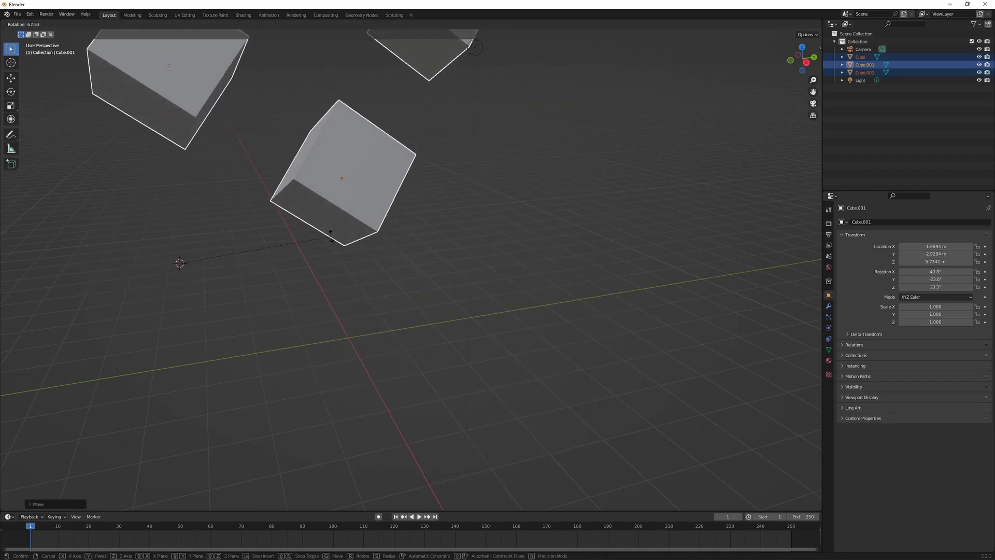
key(Escape)
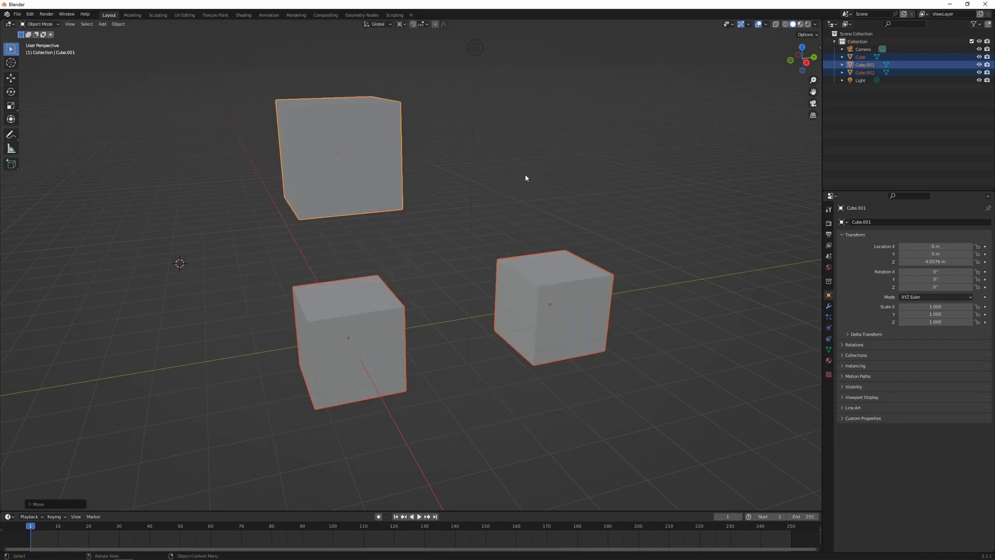
Step: Set the pivot point to Individual Origins, then trial-rotate the cubes and cancel
key(period)
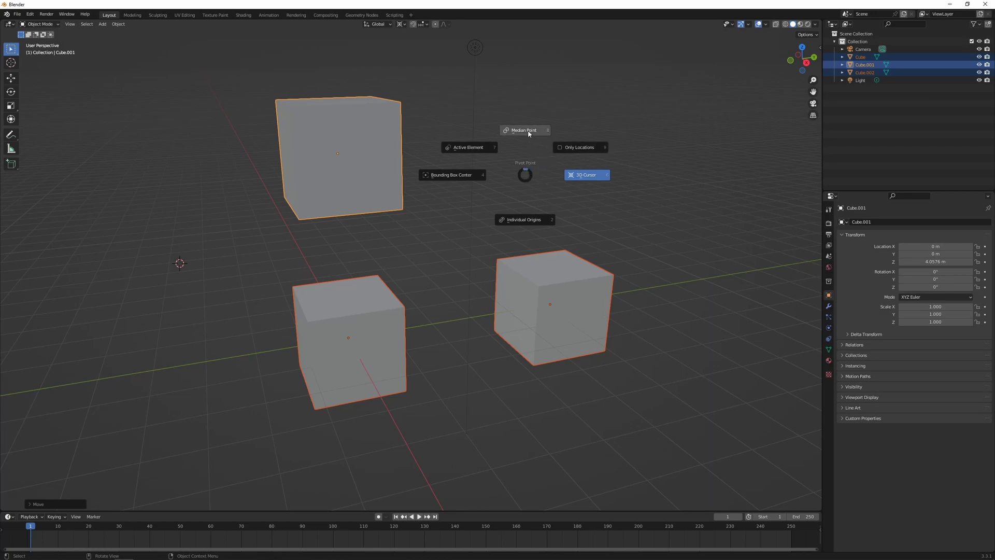
click(524, 221)
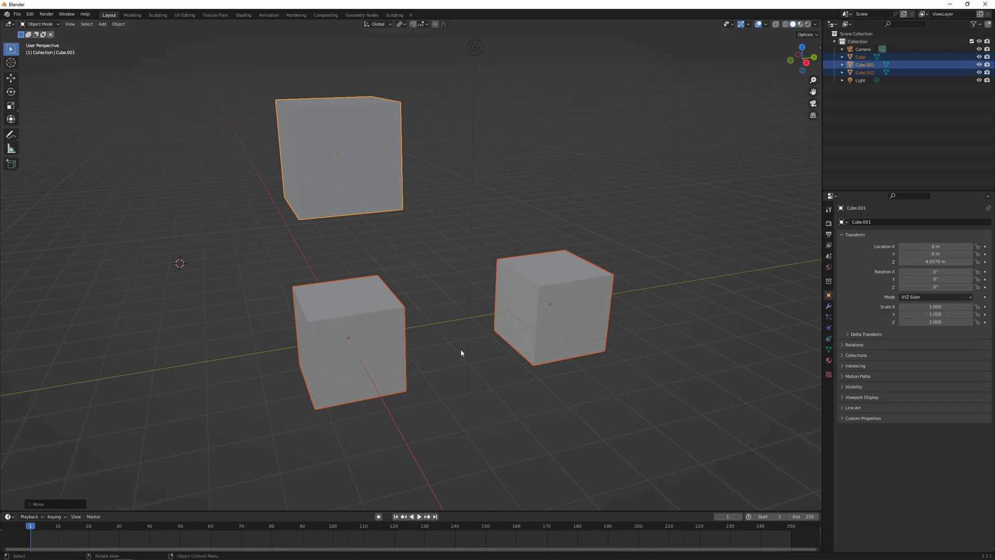
key(r)
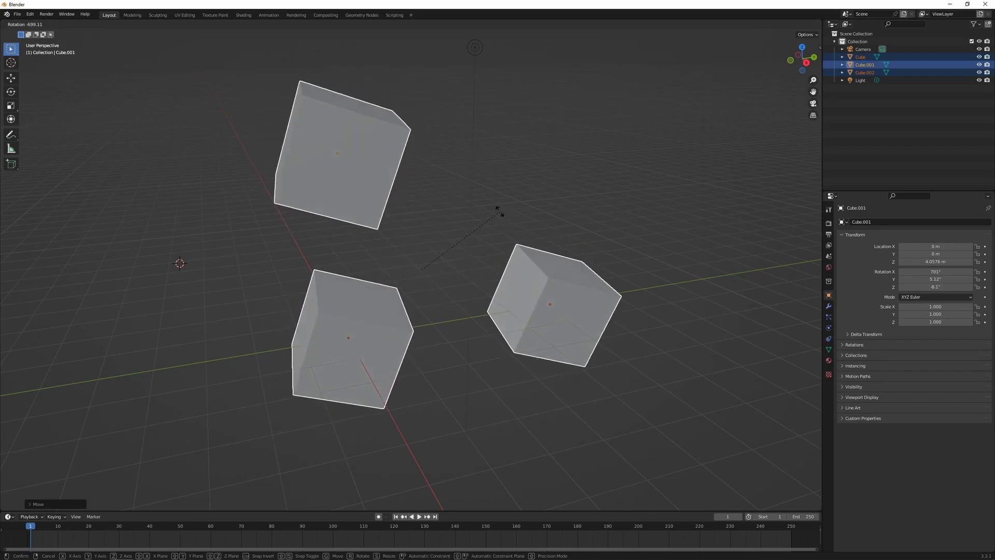
key(Escape)
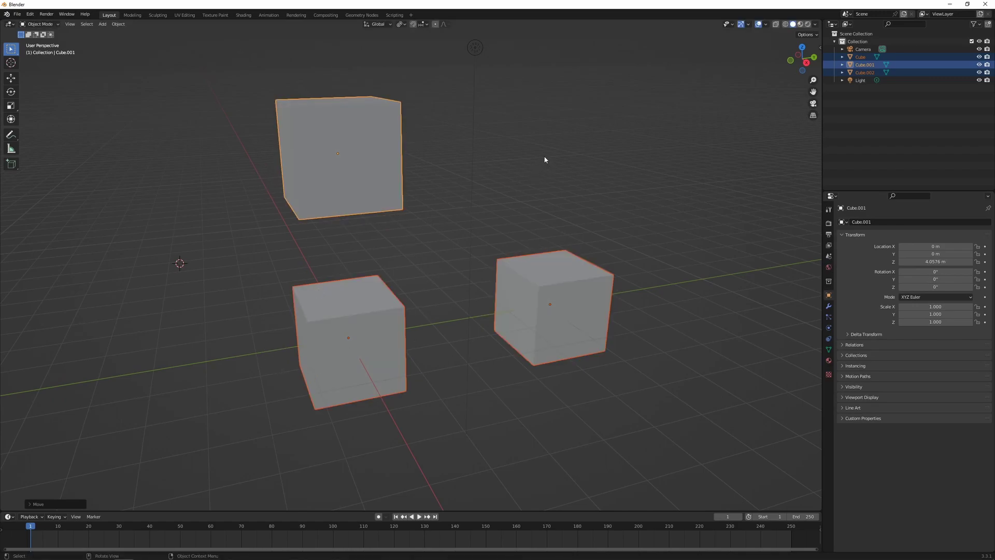
Step: Trial-rotate with the Active Element pivot, cancel, then set the pivot back to Median Point
key(period)
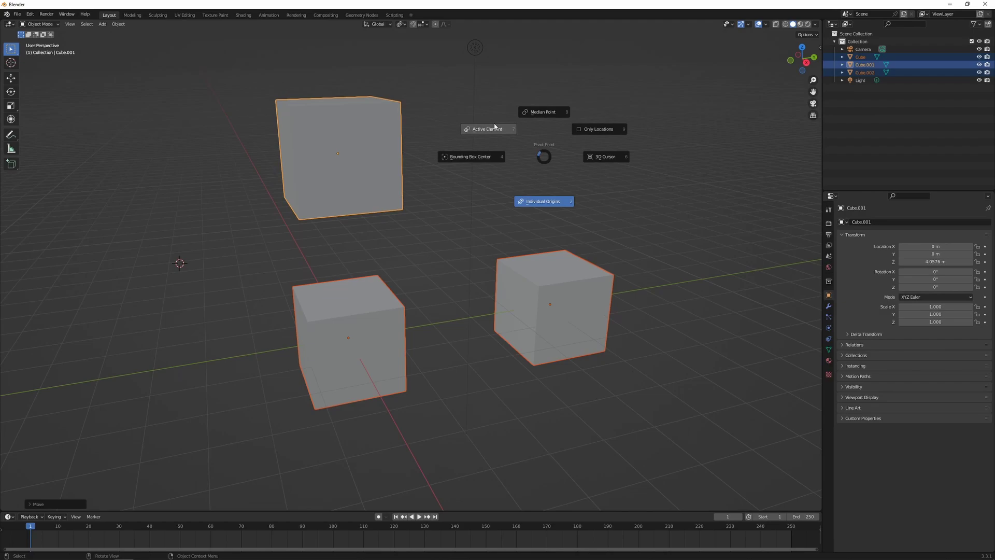
click(489, 130)
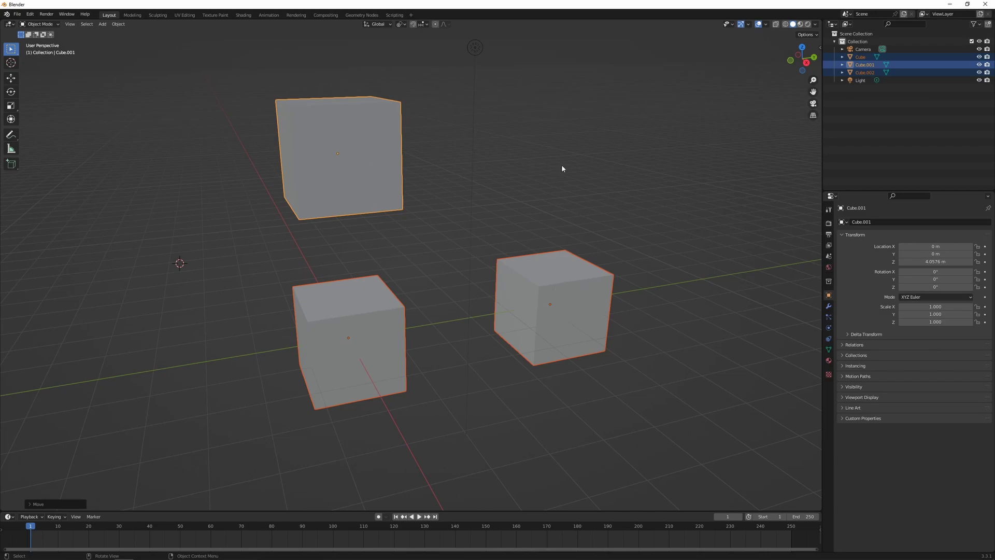
key(r)
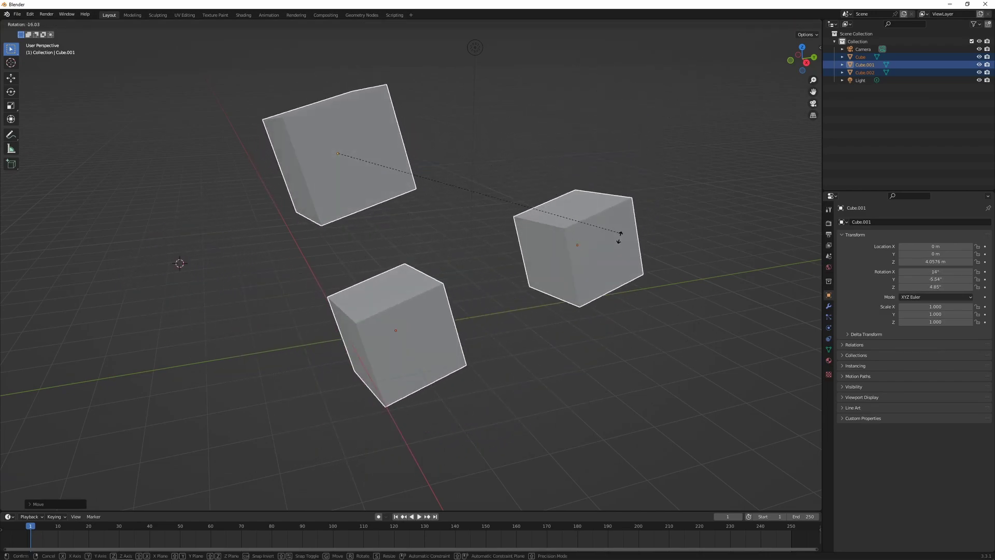
key(Escape)
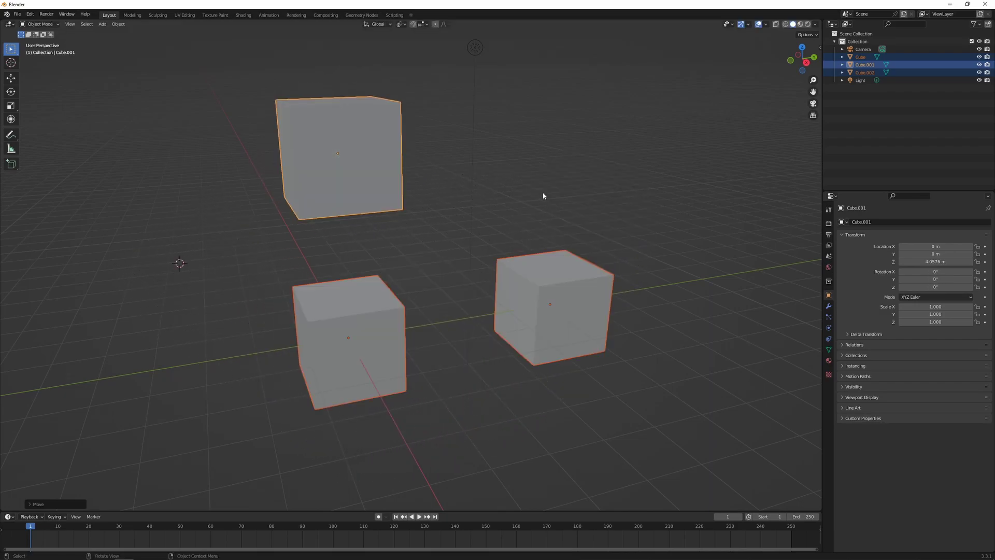
key(period)
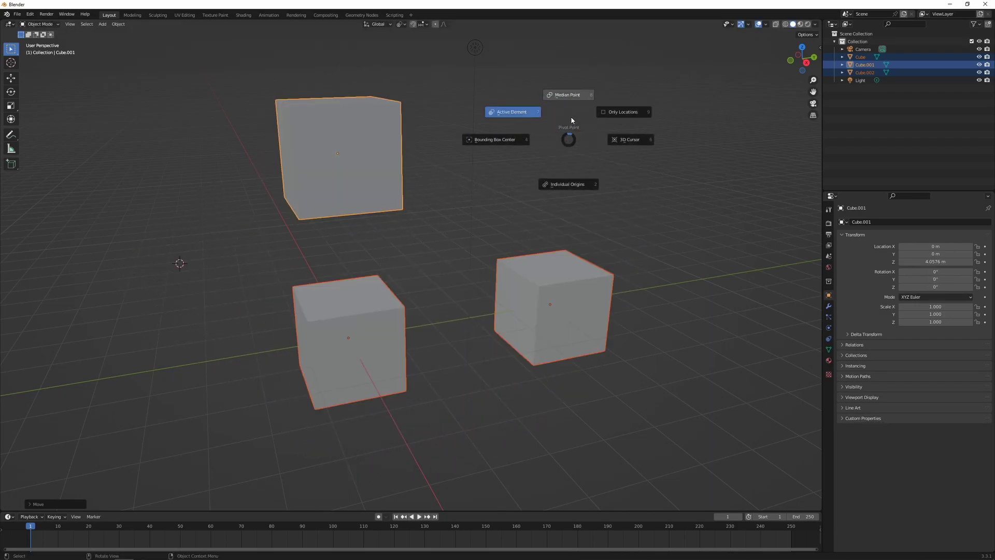
click(569, 96)
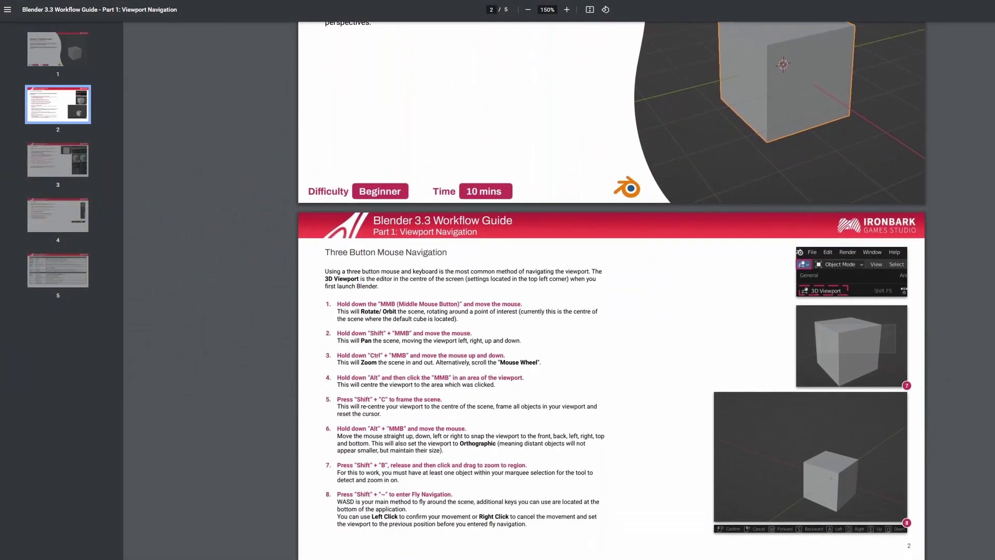
scroll(612, 291, down, 10)
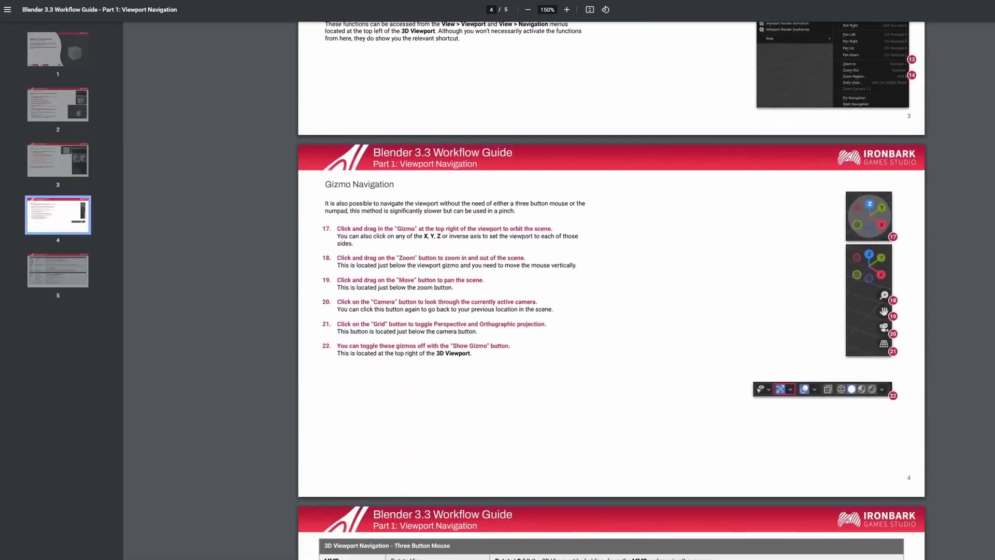